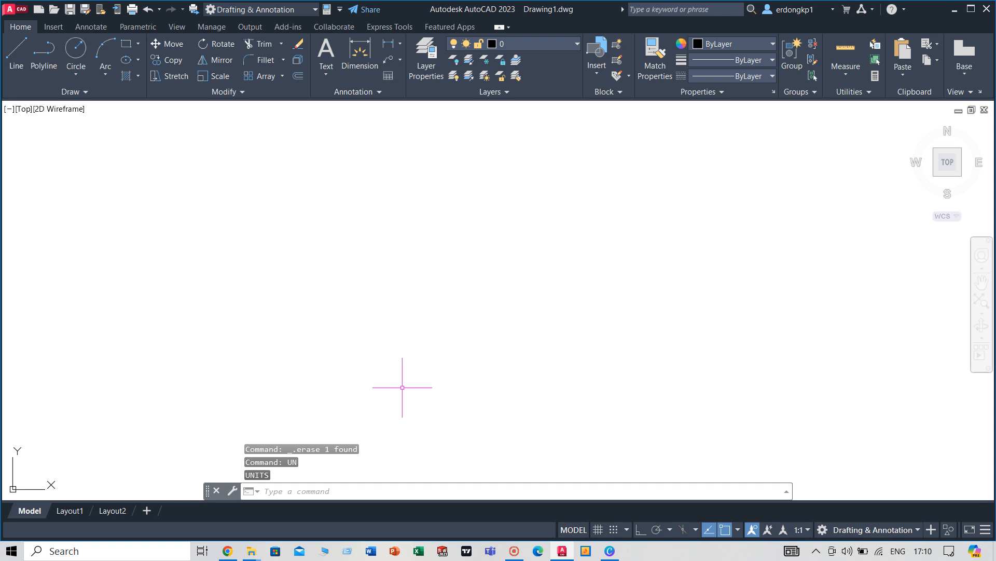
Draw a circle with a diameter of 80 in the middle of the empty drawing area
text(c)
key(Return)
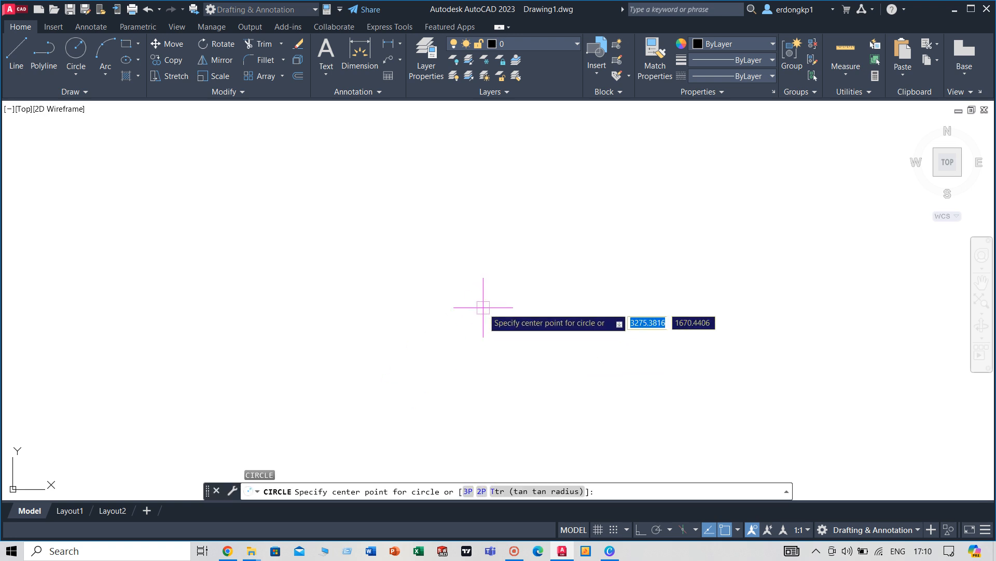
click(486, 283)
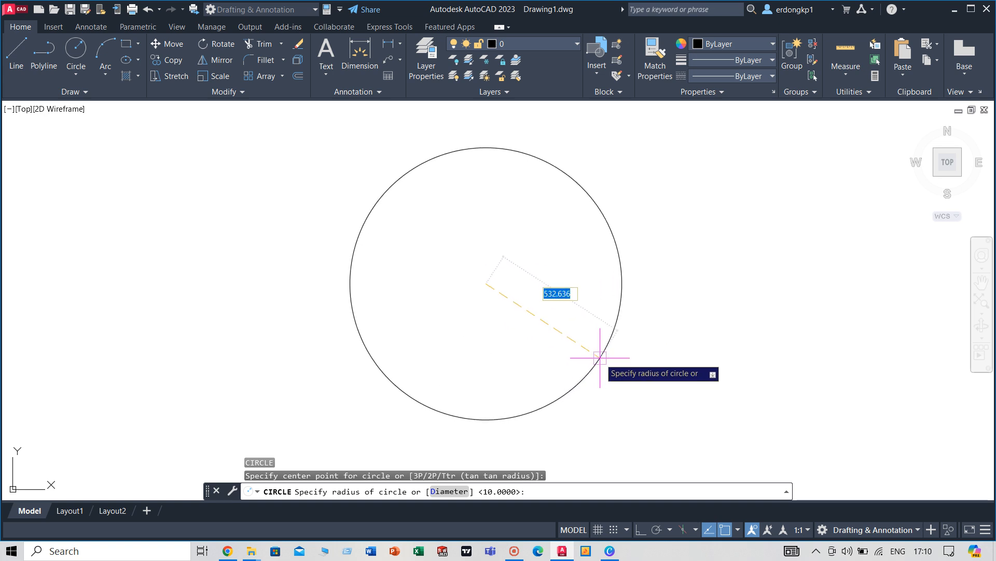
key(Return)
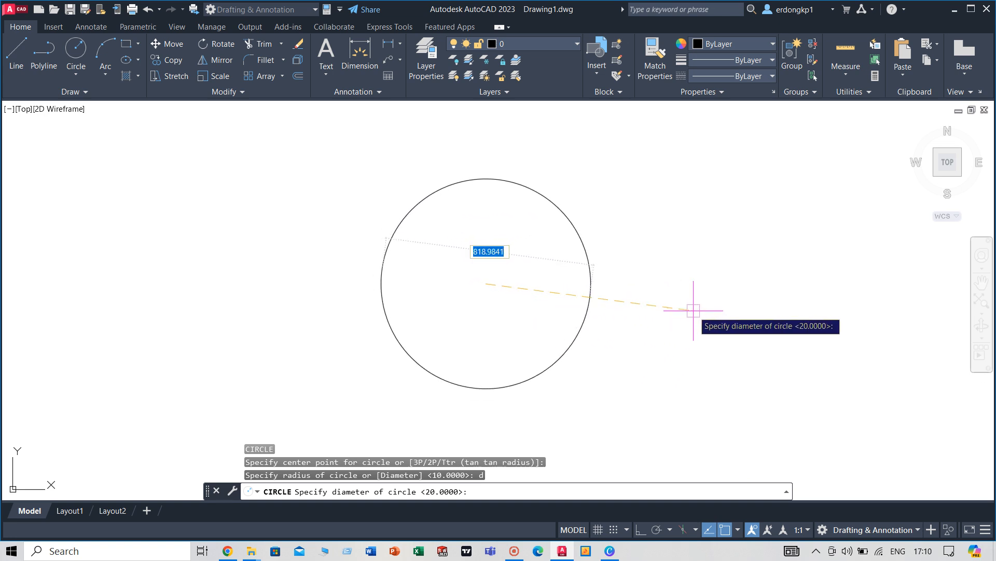
key(Return)
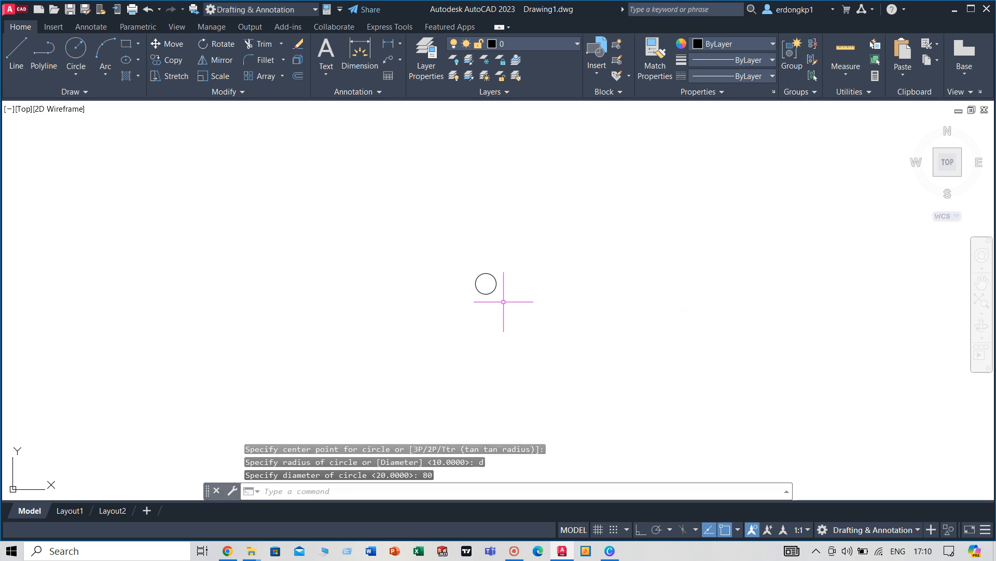
Draw a circle of radius 15 centred on the right quadrant of the large circle
scroll(503, 302, up, 10)
scroll(467, 289, down, 2)
middle_drag(467, 289, 531, 288)
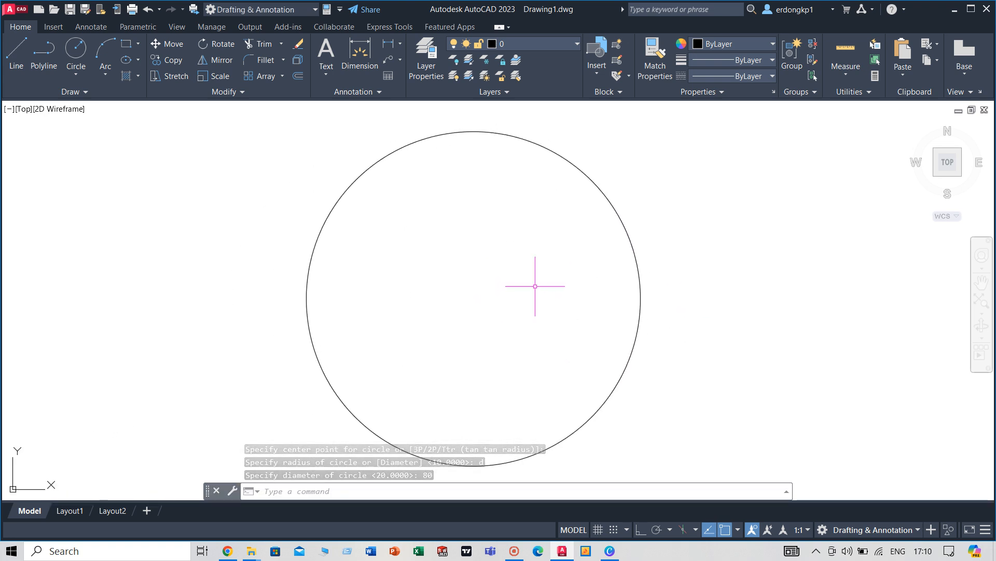
text(c)
key(Return)
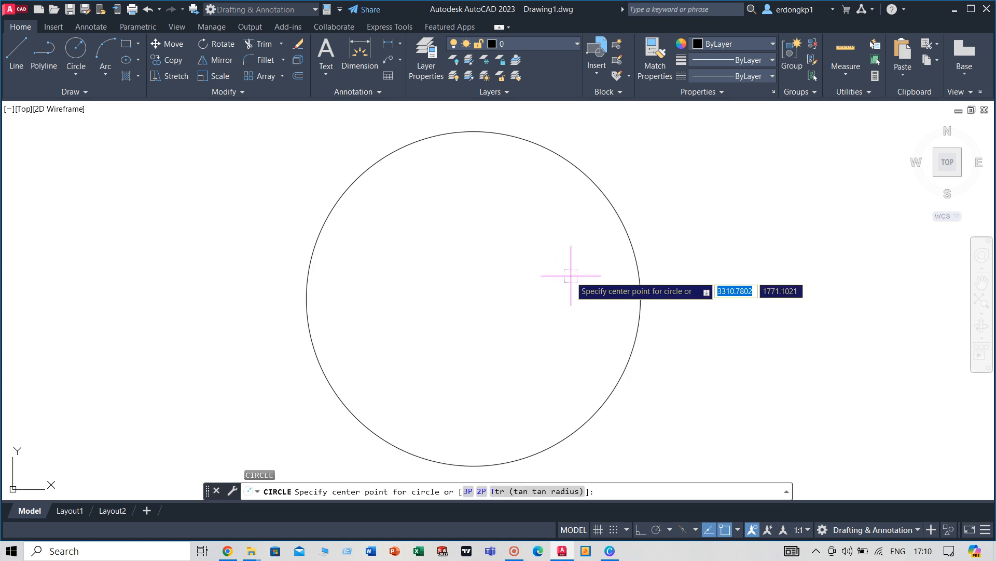
click(640, 299)
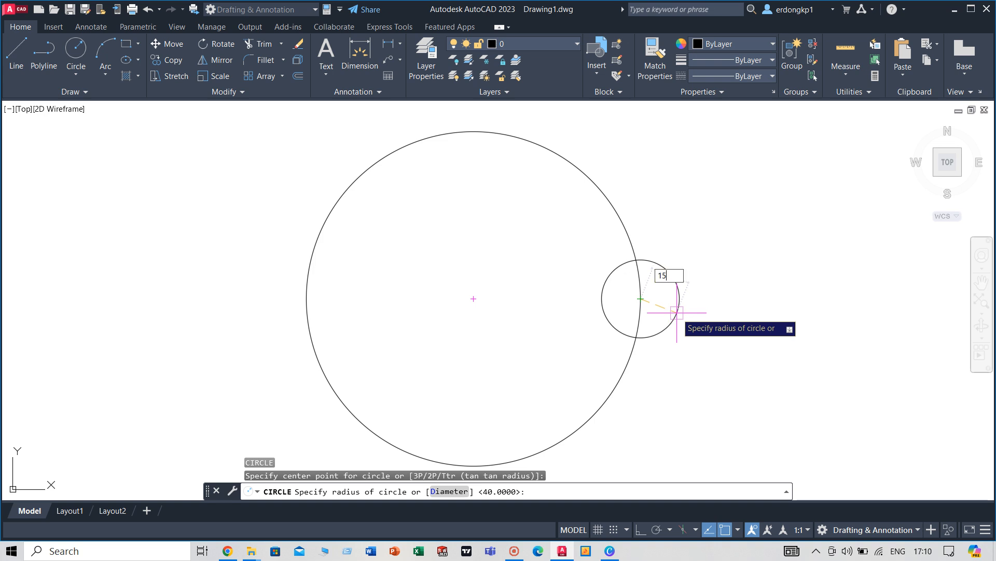
key(Return)
Draw a concentric circle of radius 10 inside the radius 15 circle
key(Return)
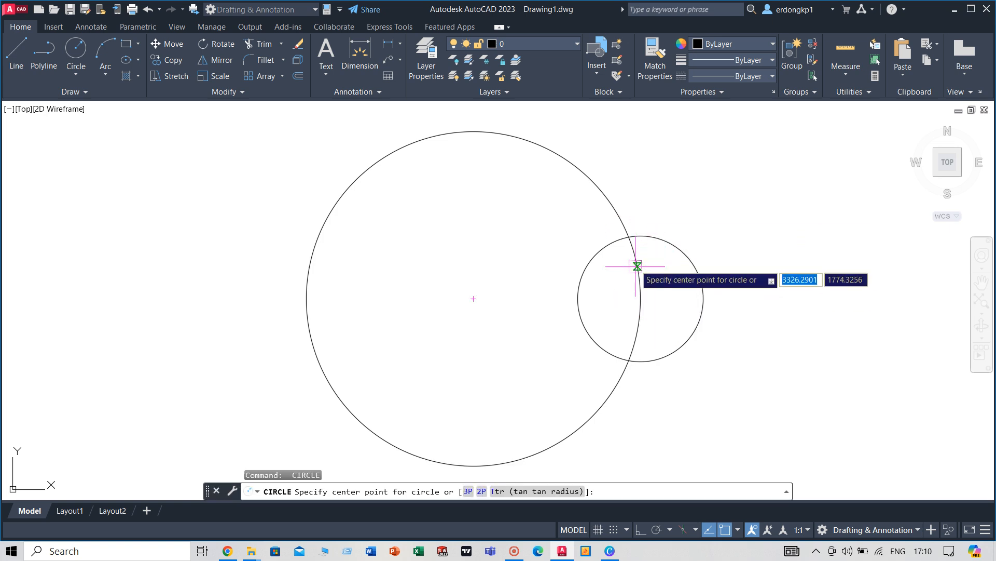
click(641, 298)
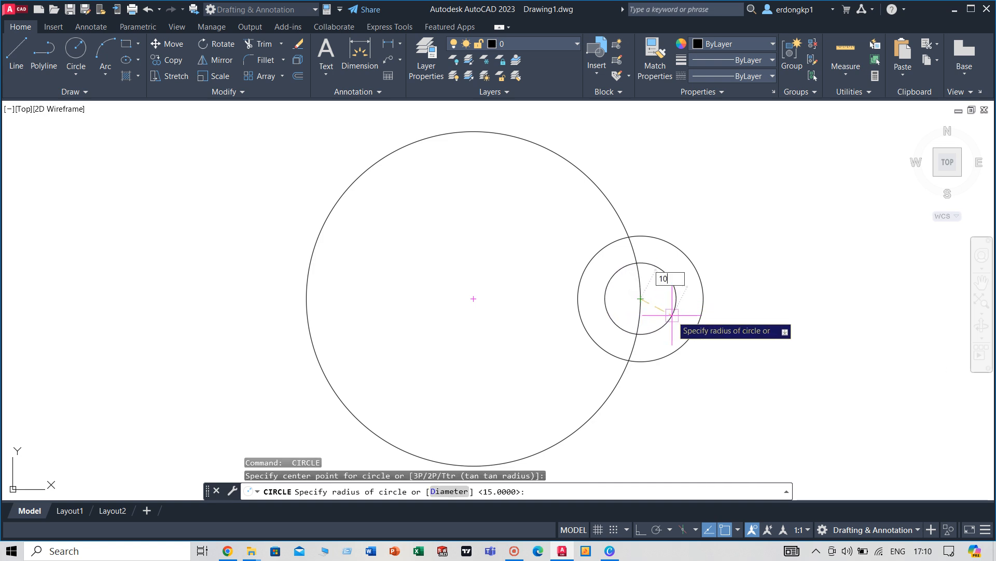
key(Return)
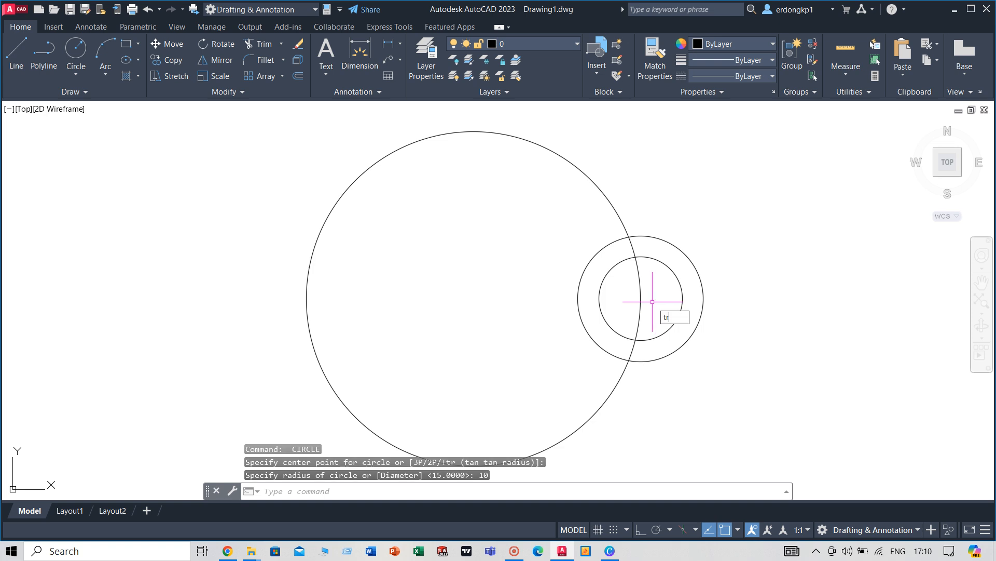
Trim the large circle's arc inside the radius 15 circle and that circle's arc inside the large one, forming a right-hand lug
text(tr)
key(Return)
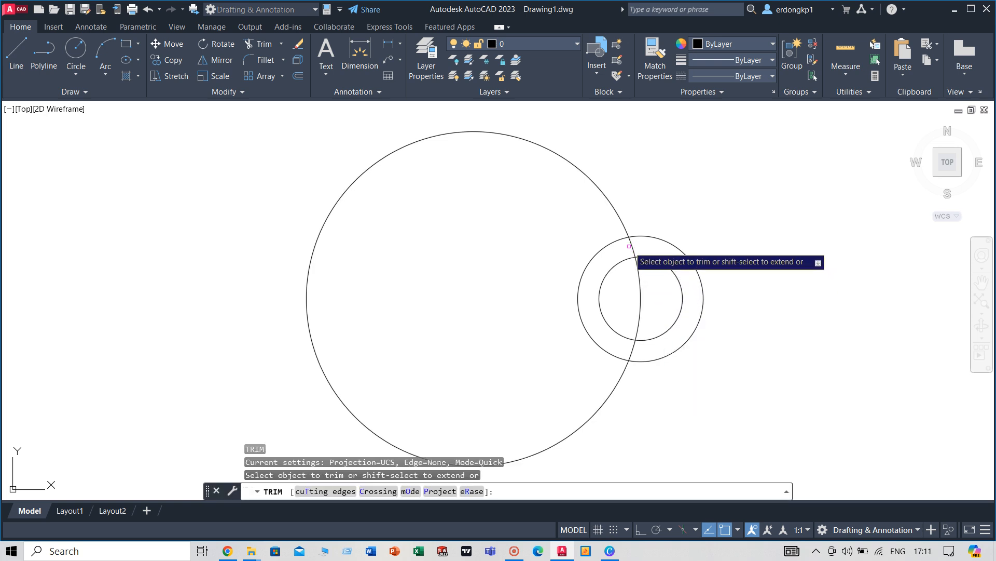
click(639, 285)
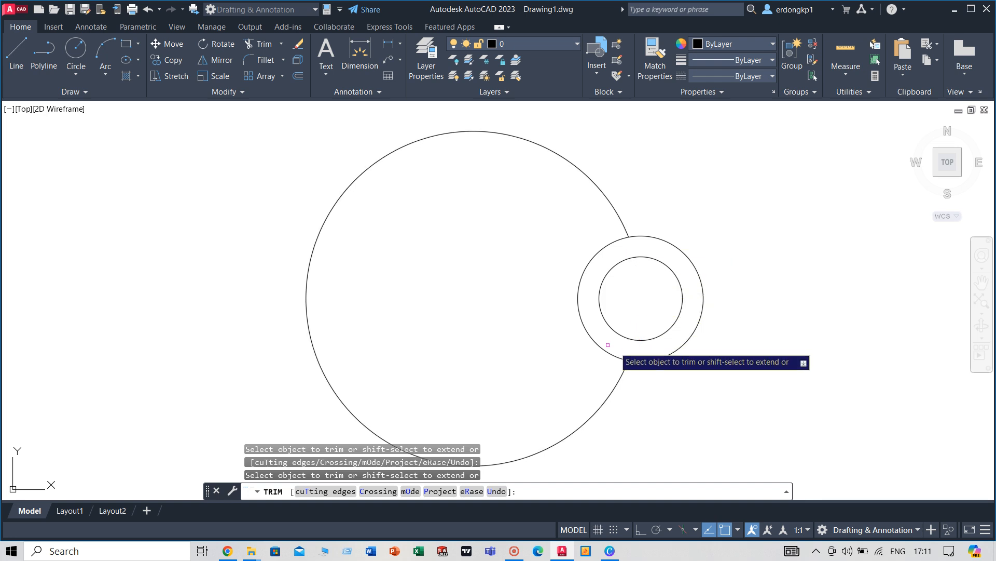
click(587, 331)
right_click(478, 292)
click(568, 296)
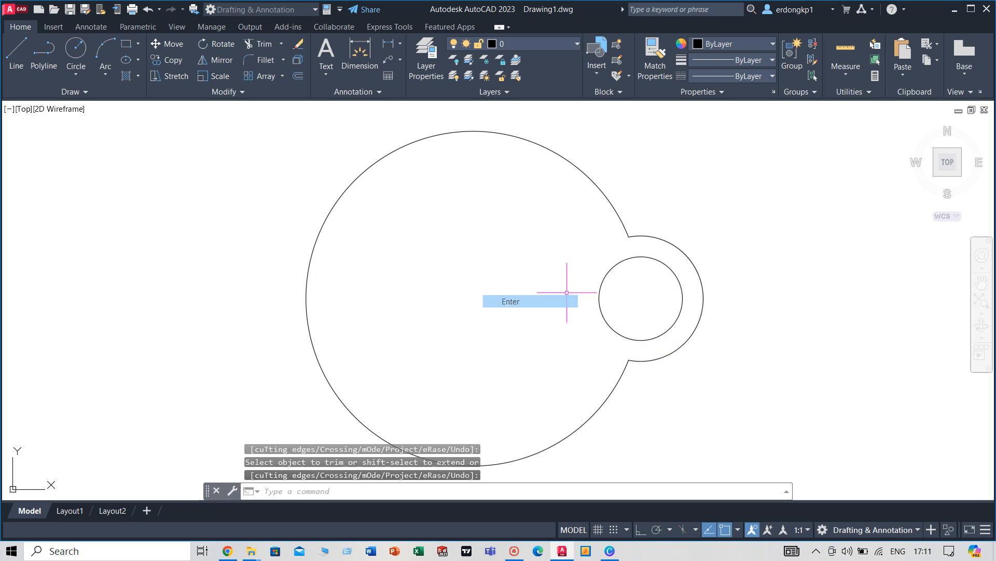
Mirror the right lug arc and its hole about the large circle's vertical centreline, keeping the source objects
click(768, 229)
click(644, 318)
click(672, 344)
text(m)
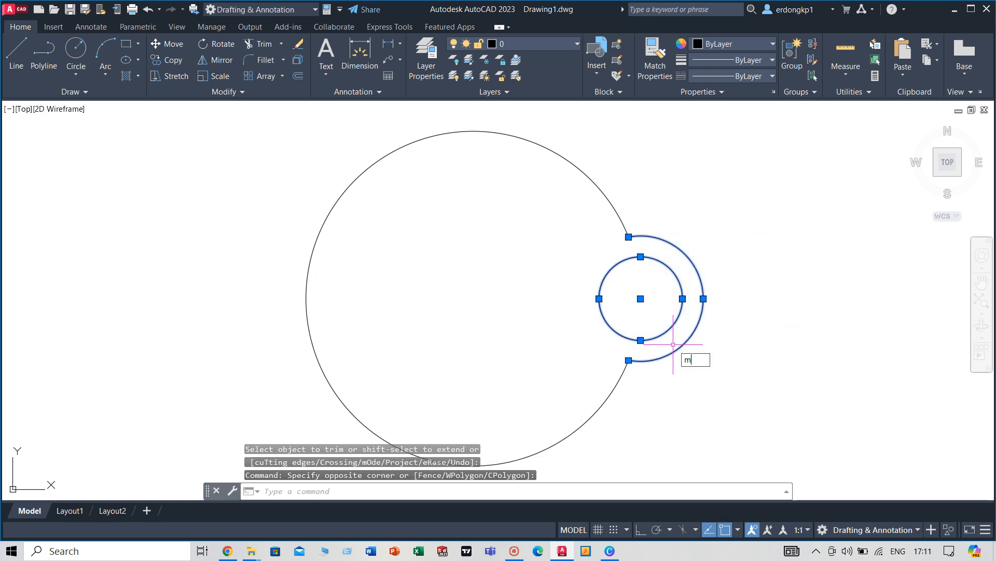
text(i)
key(Return)
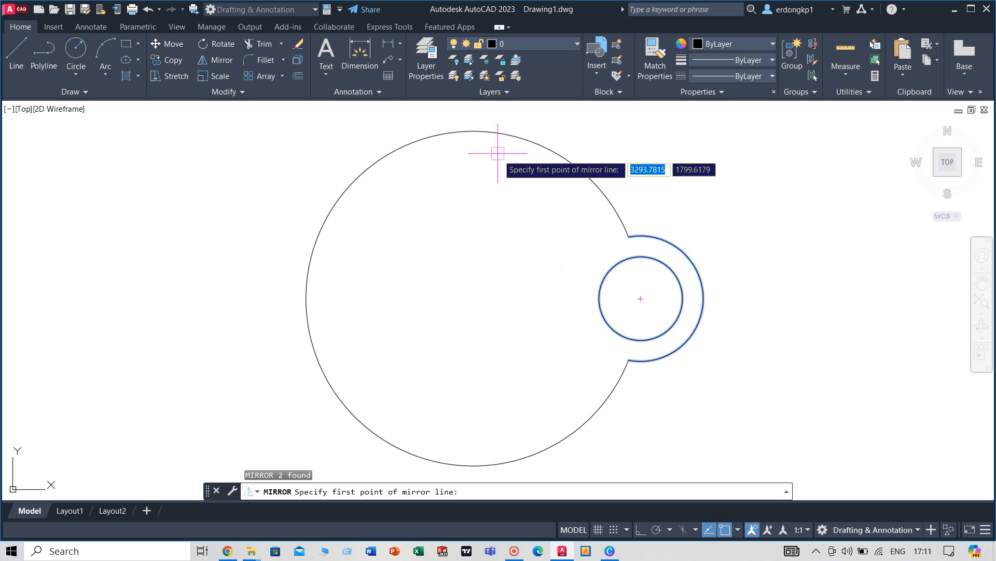
click(473, 298)
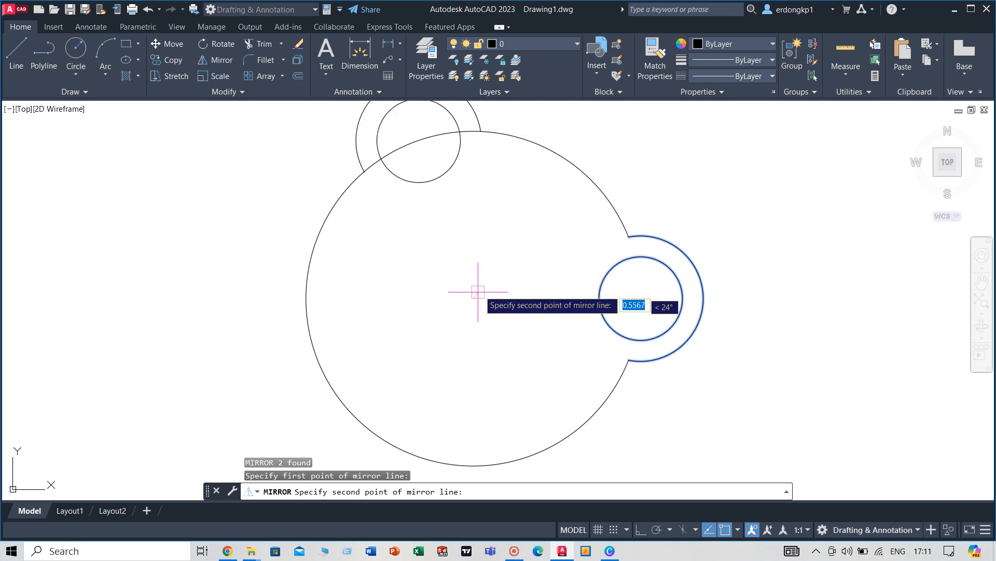
click(474, 131)
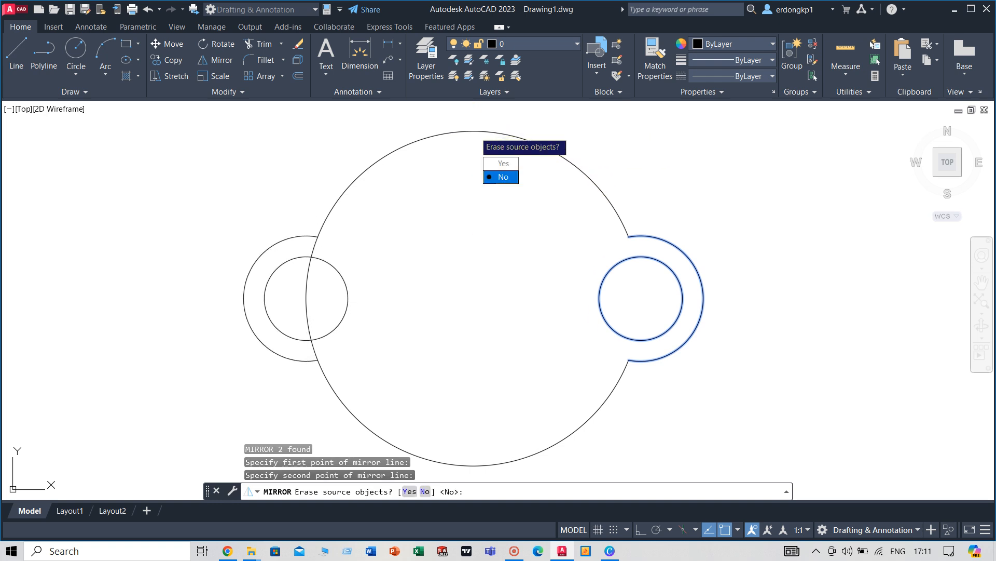
click(500, 177)
Trim the large circle's arc segments that cross the left lug and its hole
middle_drag(389, 287, 417, 270)
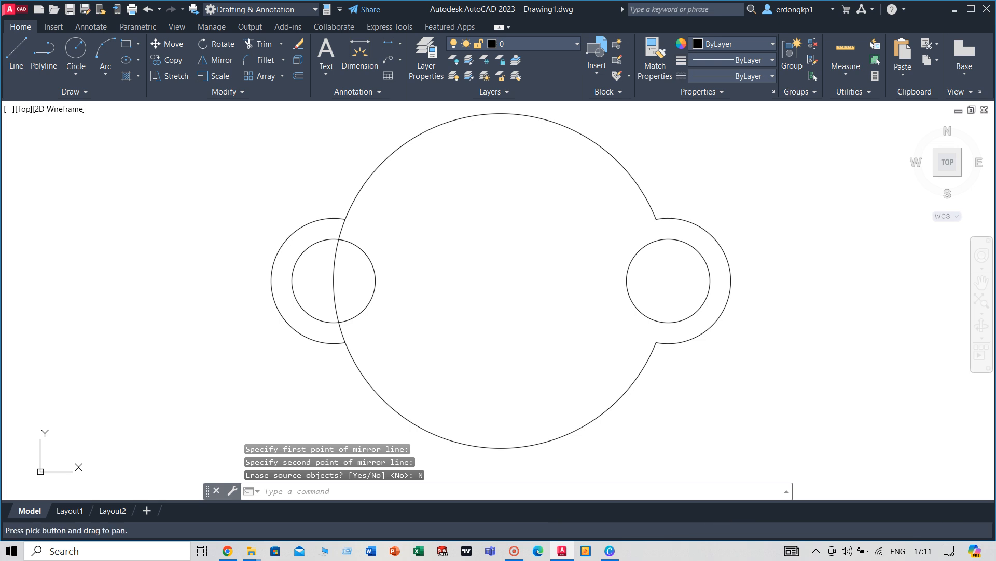
text(tr)
key(Return)
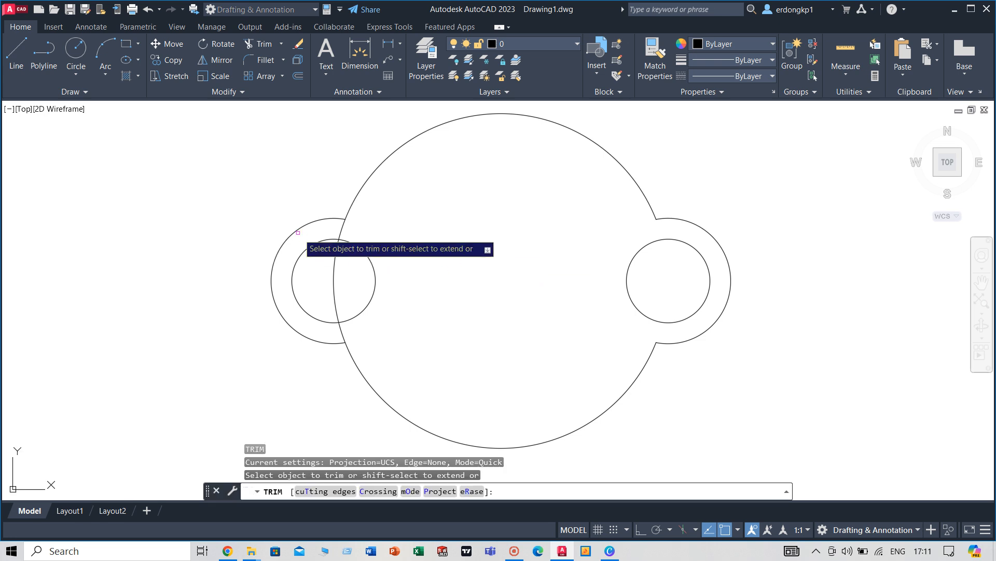
click(343, 229)
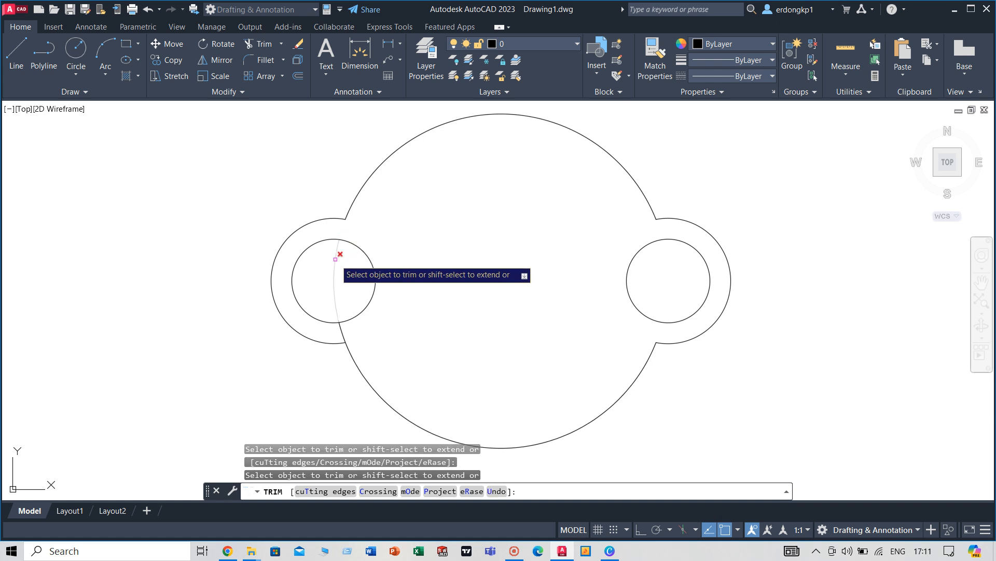
click(335, 257)
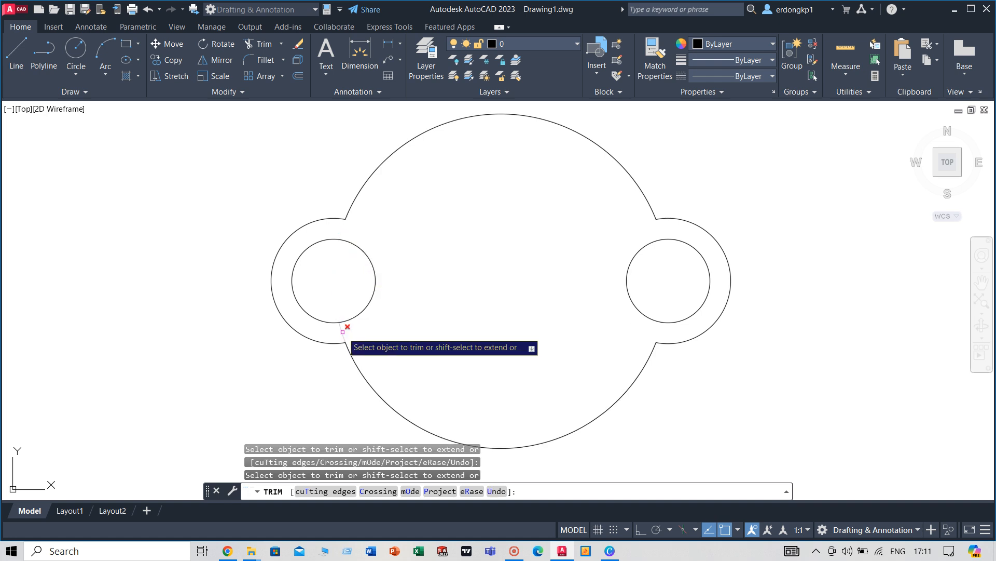
right_click(479, 245)
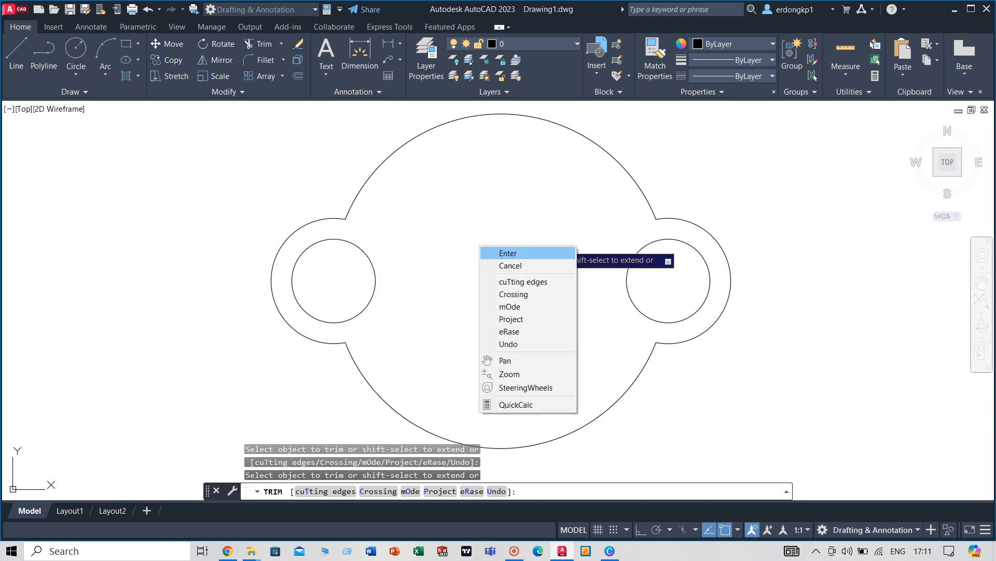
click(508, 253)
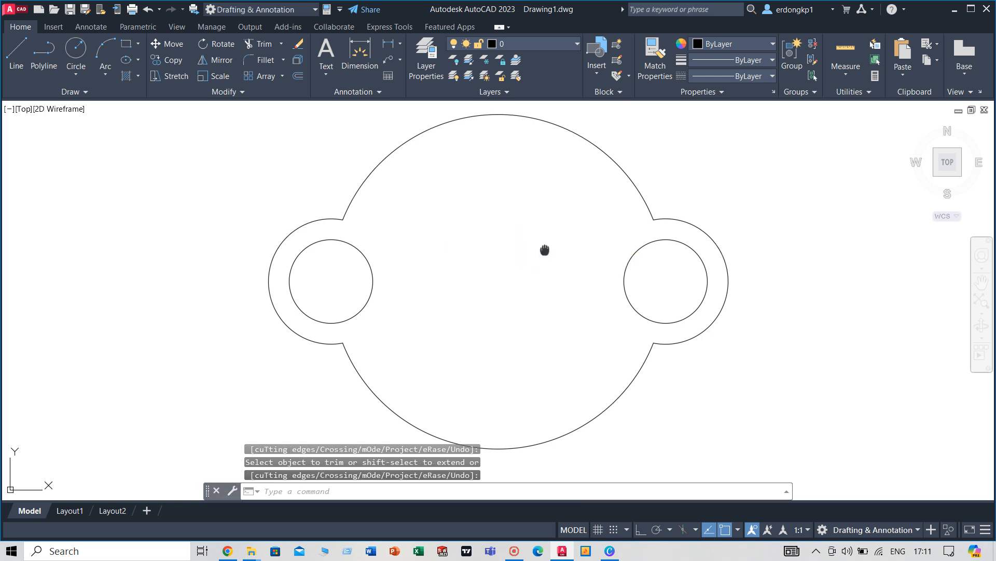
Draw a circle of radius 10 at the centre of the large circle
scroll(527, 249, down, 3)
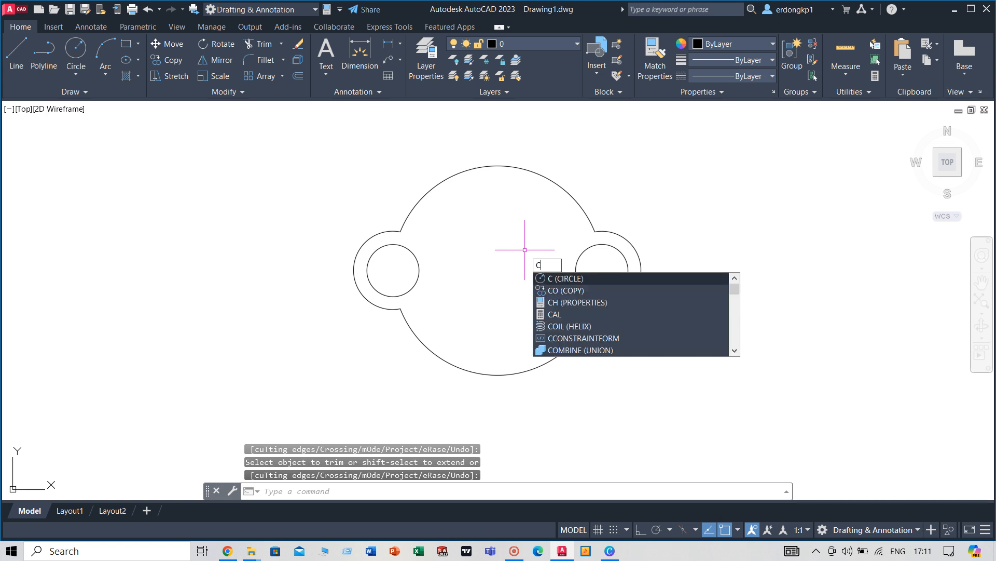
key(Return)
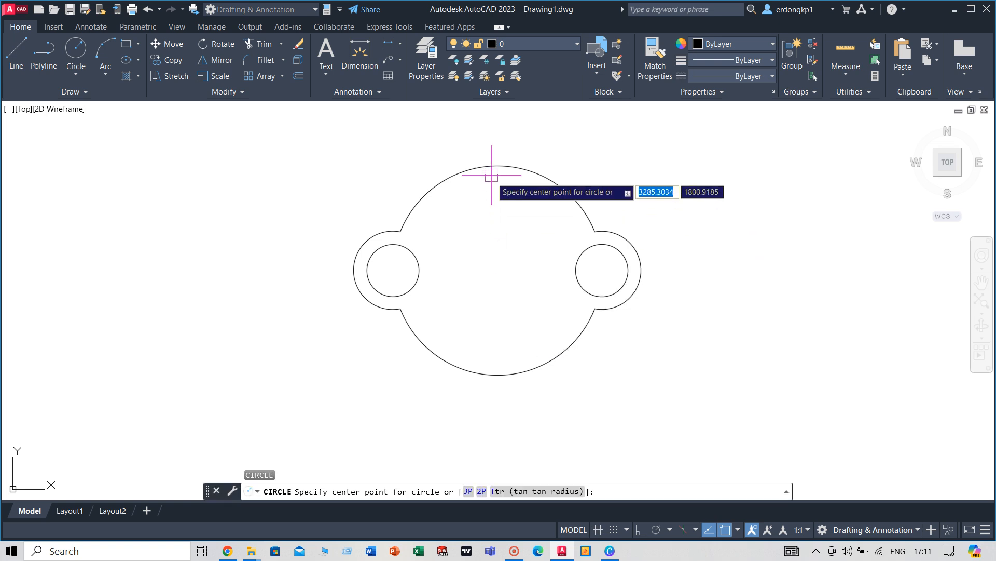
click(497, 269)
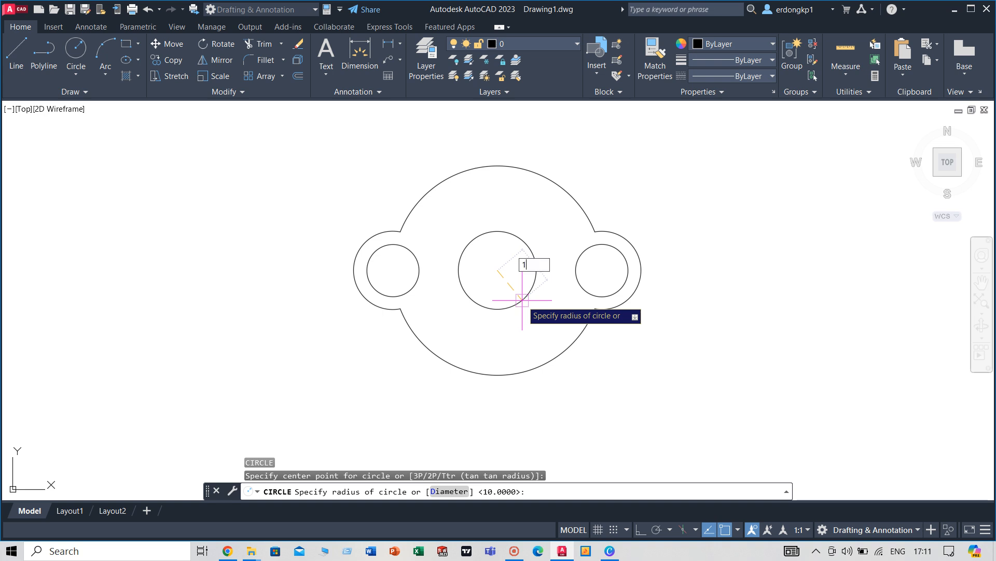
text(10)
key(Return)
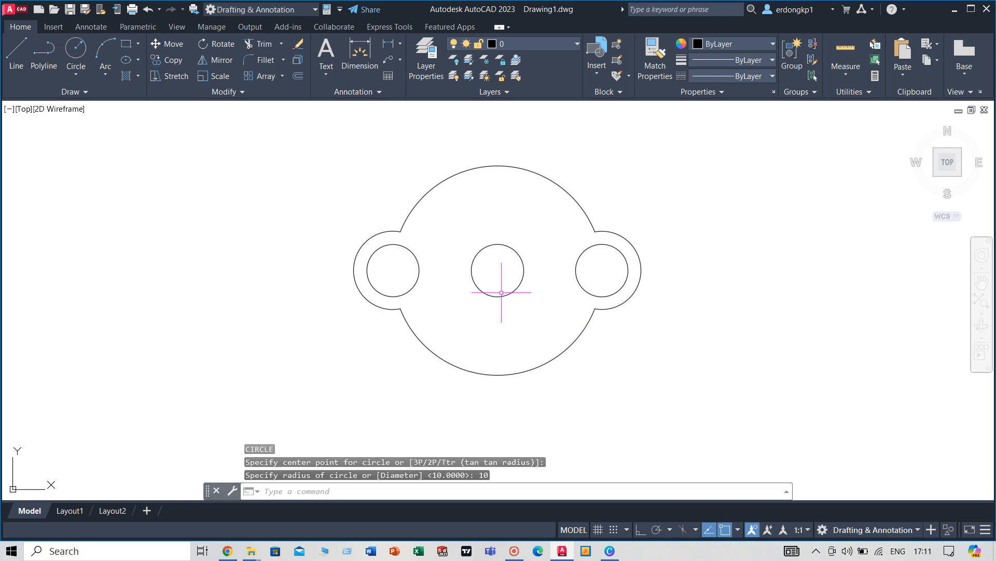
Draw a concentric circle of radius 20 around the central radius 10 circle
key(Return)
click(497, 270)
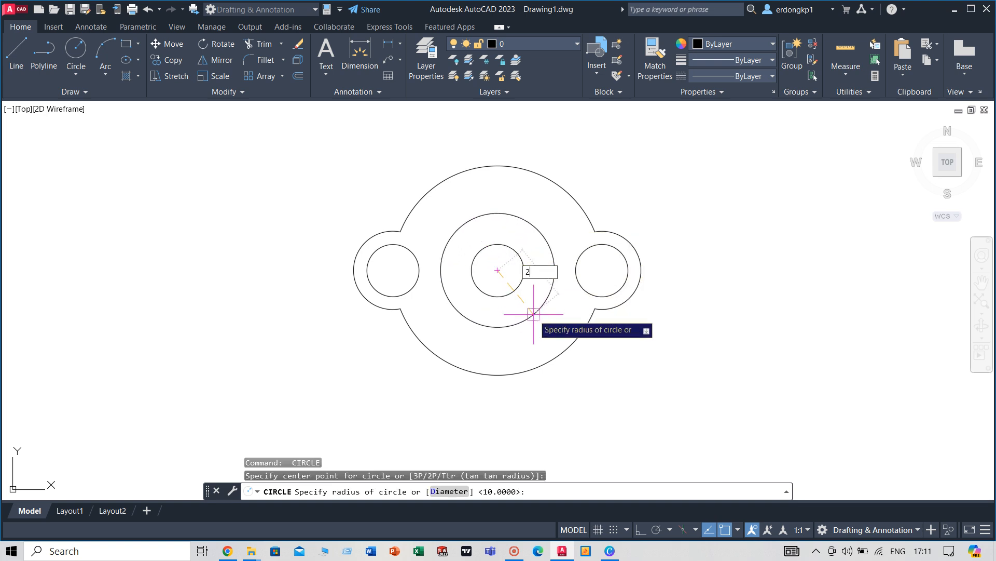
text(20)
key(Return)
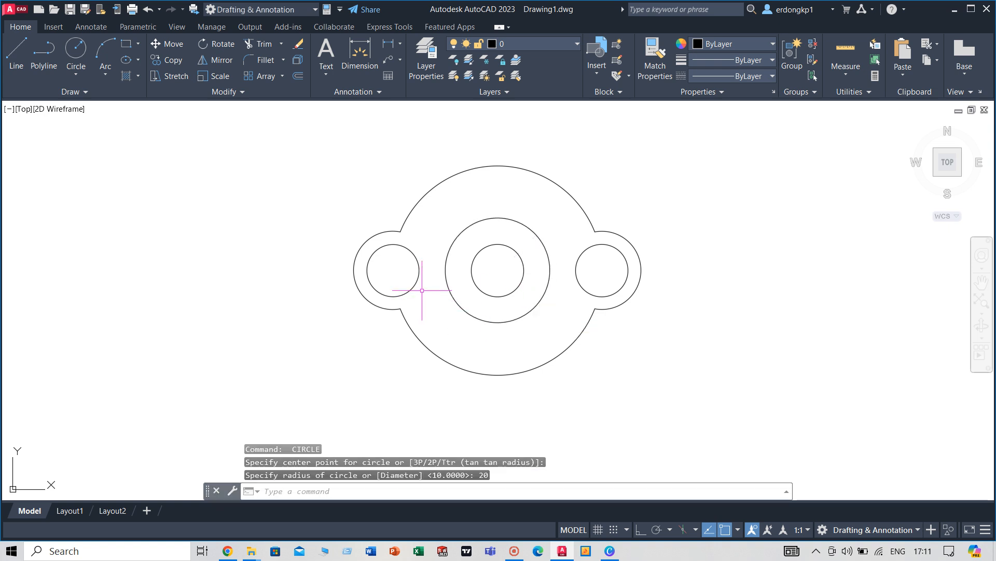
Draw connected lines from the radius 20 circle's top quadrant to its centre, then its right quadrant and its bottom quadrant
text(l)
key(Return)
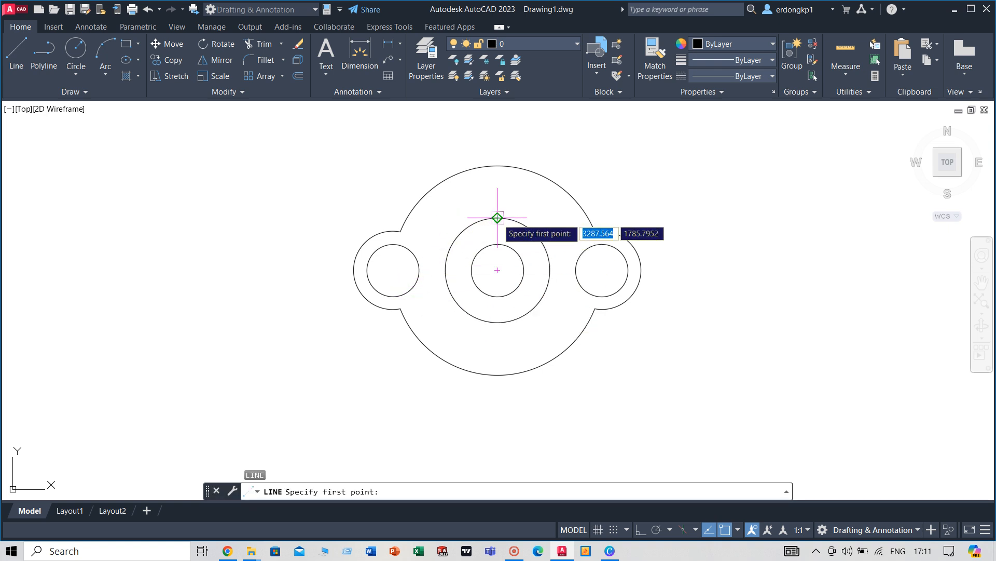
click(497, 218)
click(497, 270)
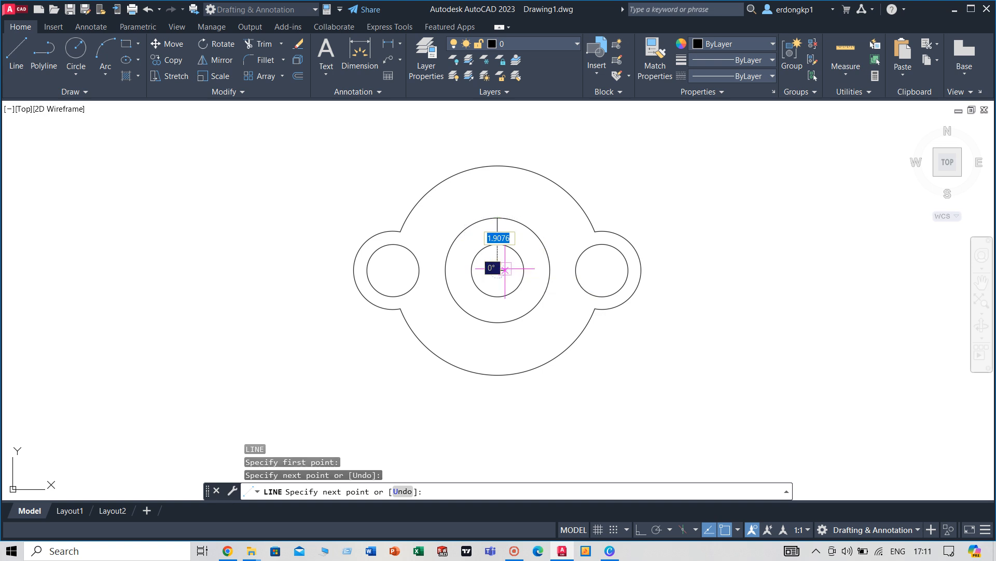
click(550, 270)
click(498, 322)
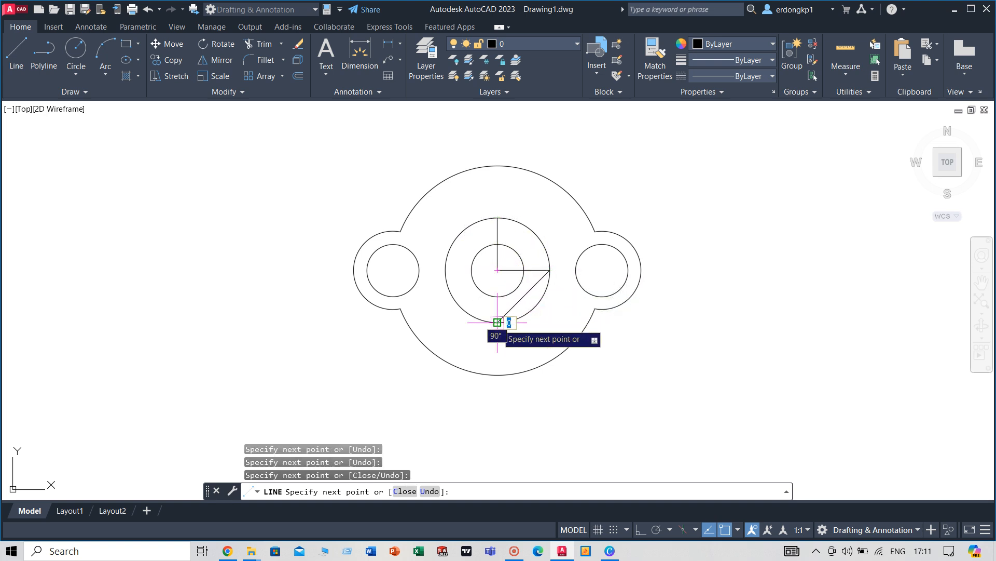
key(Return)
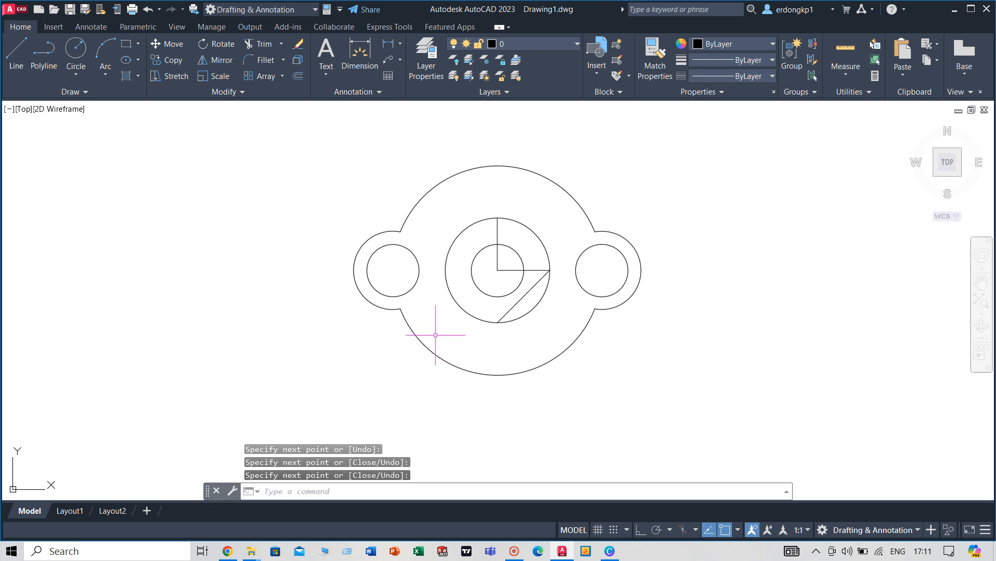
Trim the radius 10 circle outside its upper-right quarter and the line segments inside that circle
key(Return)
click(471, 260)
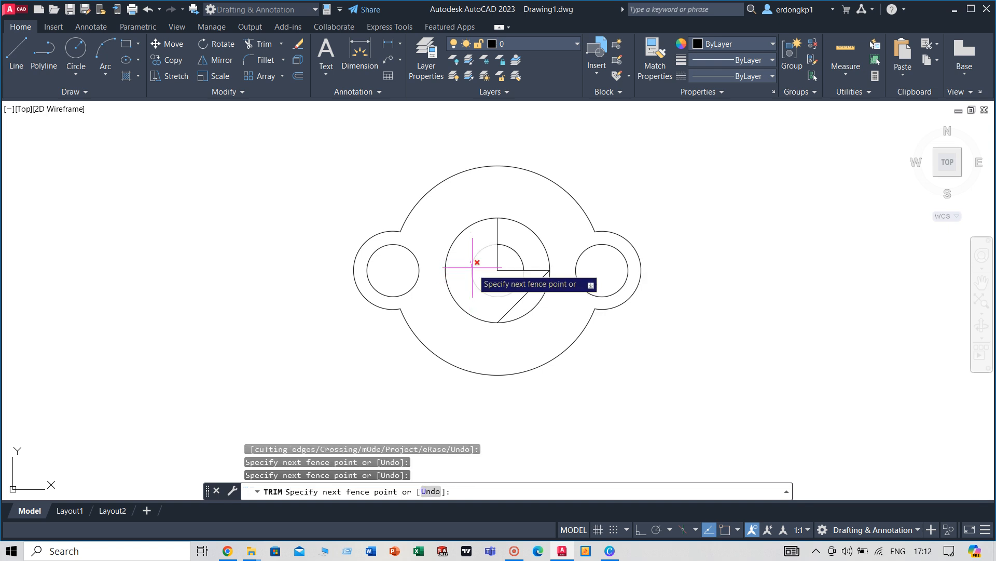
key(Return)
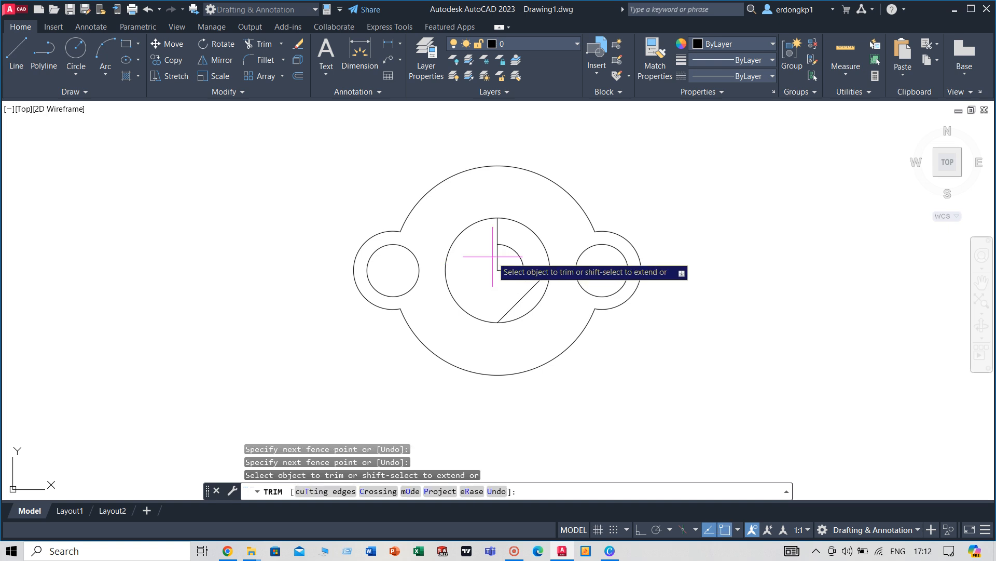
drag(492, 257, 510, 276)
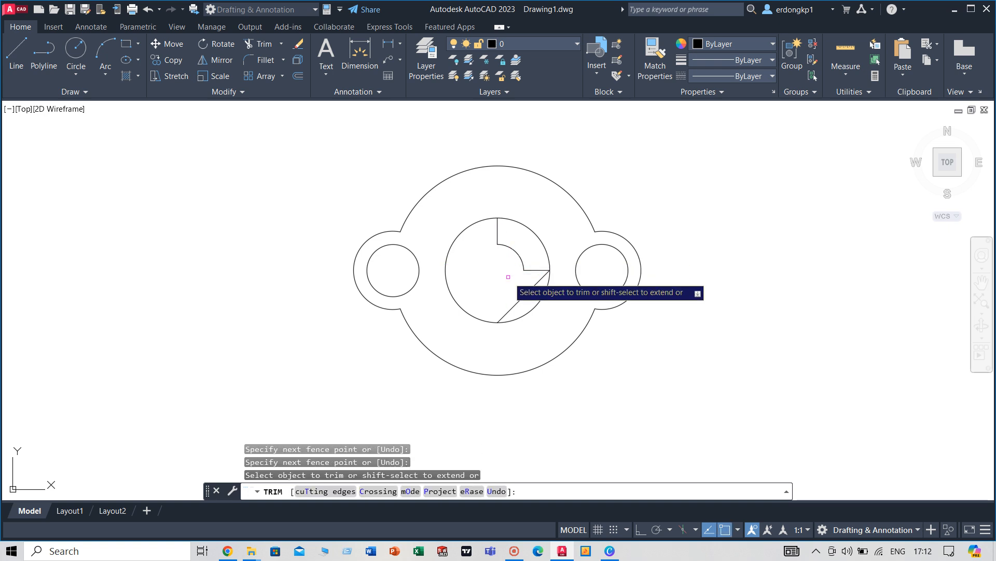
Trim the upper-right and lower-right quarter arcs of the radius 20 circle
click(532, 231)
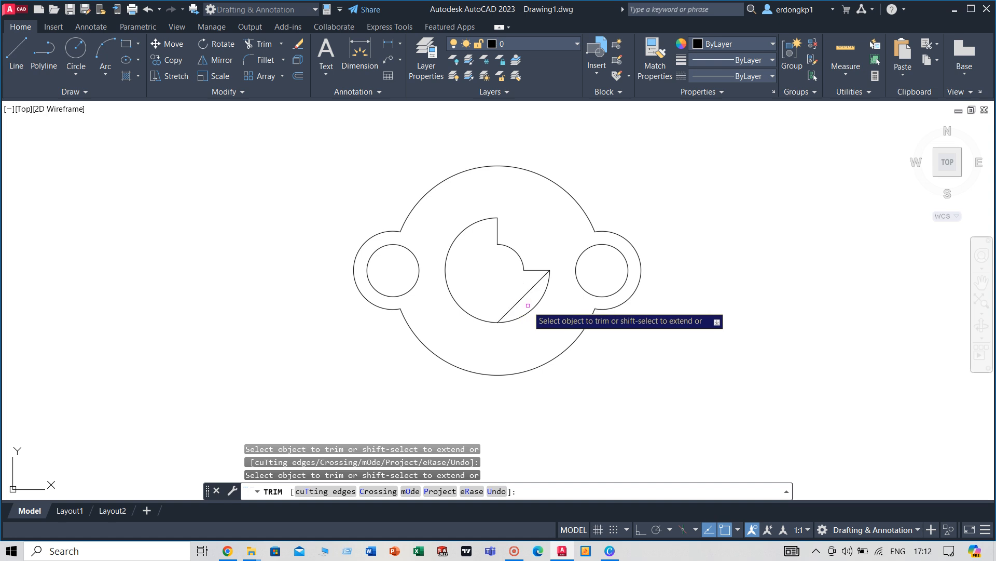
click(535, 307)
right_click(689, 222)
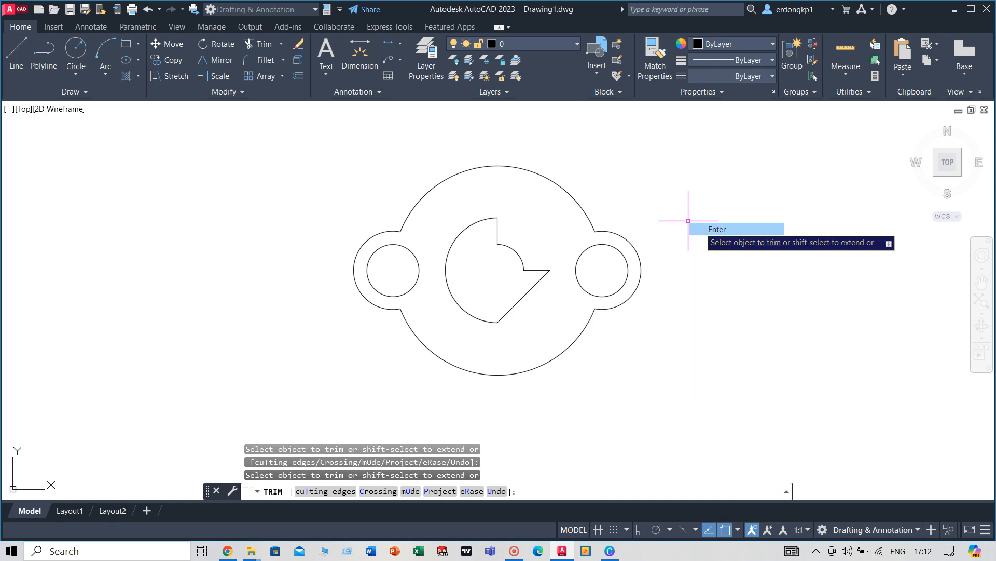
click(717, 229)
Draw a horizontal line about 60 long in the empty space to the right of the flange, with Ortho on
middle_drag(719, 236, 550, 255)
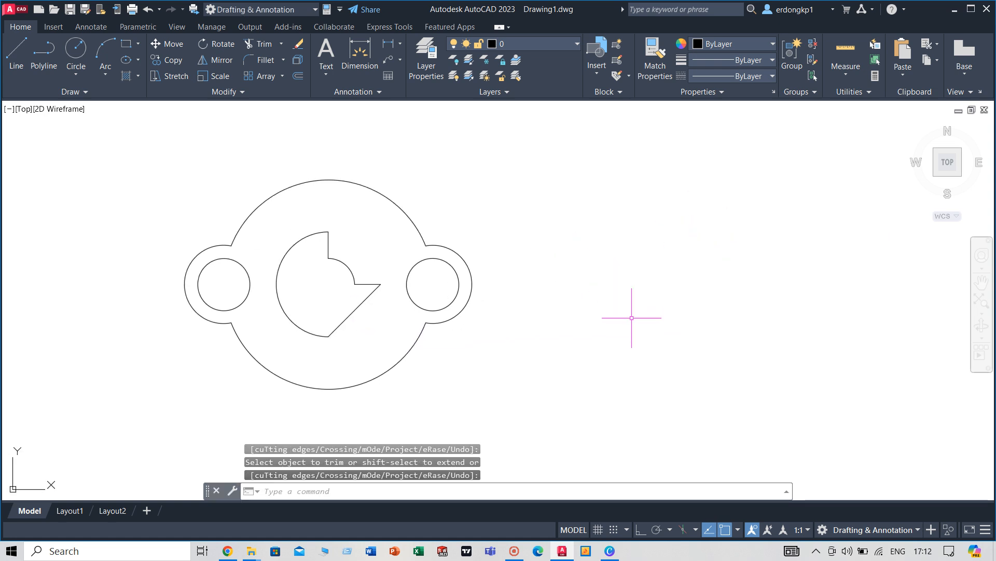
text(l)
key(Return)
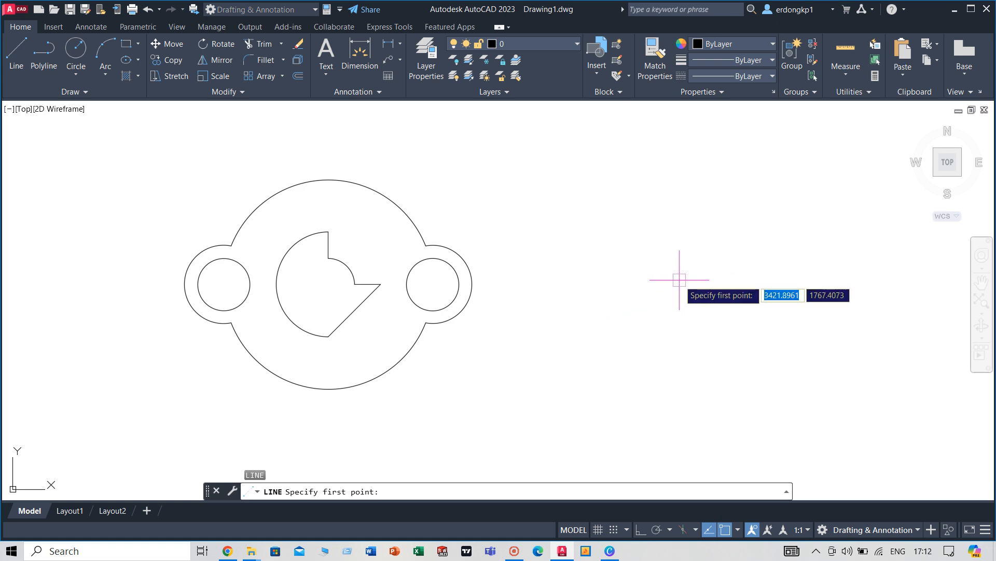
click(655, 270)
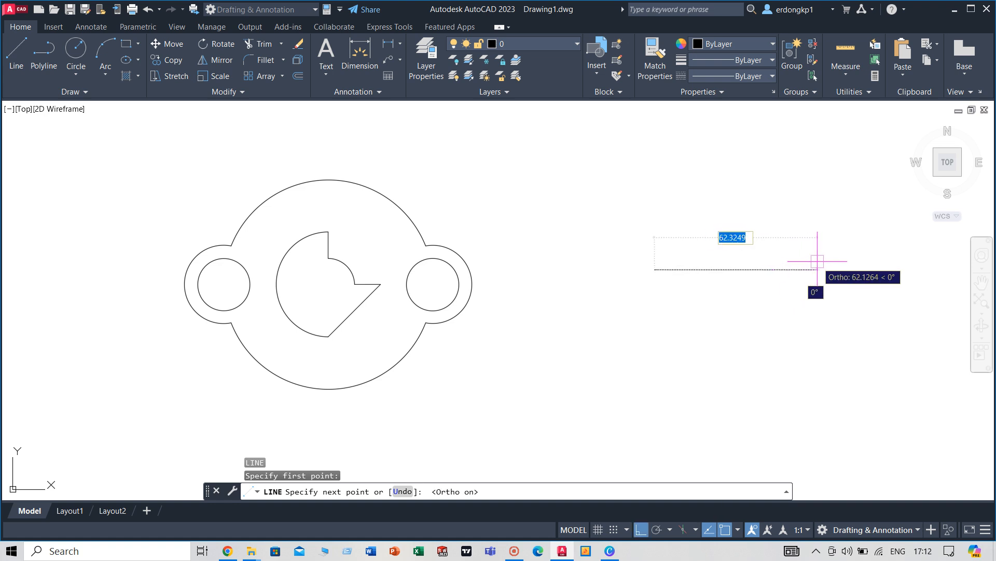
click(814, 273)
key(Return)
Draw a vertical line upward from the left end of the separate horizontal line
key(Return)
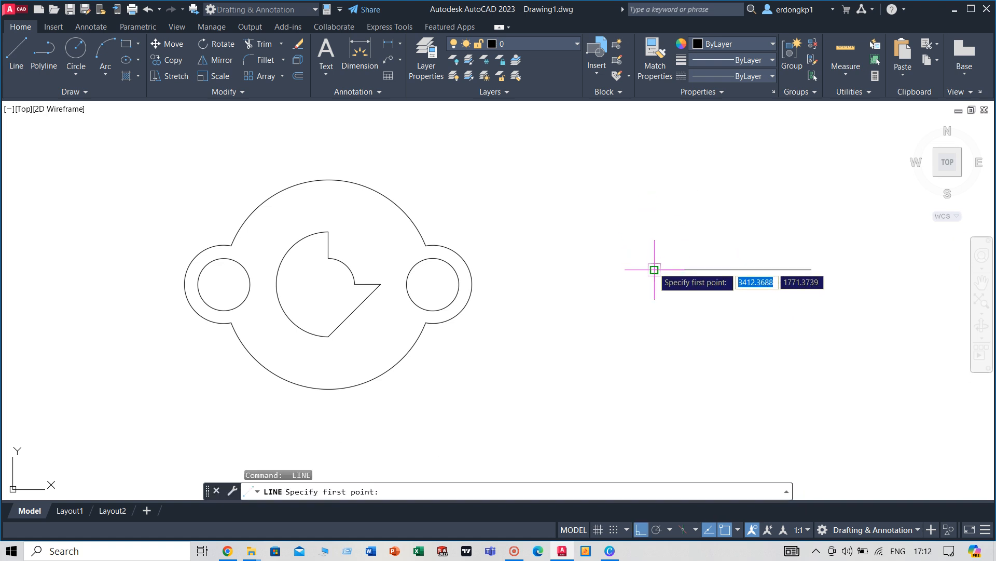
click(654, 269)
click(649, 120)
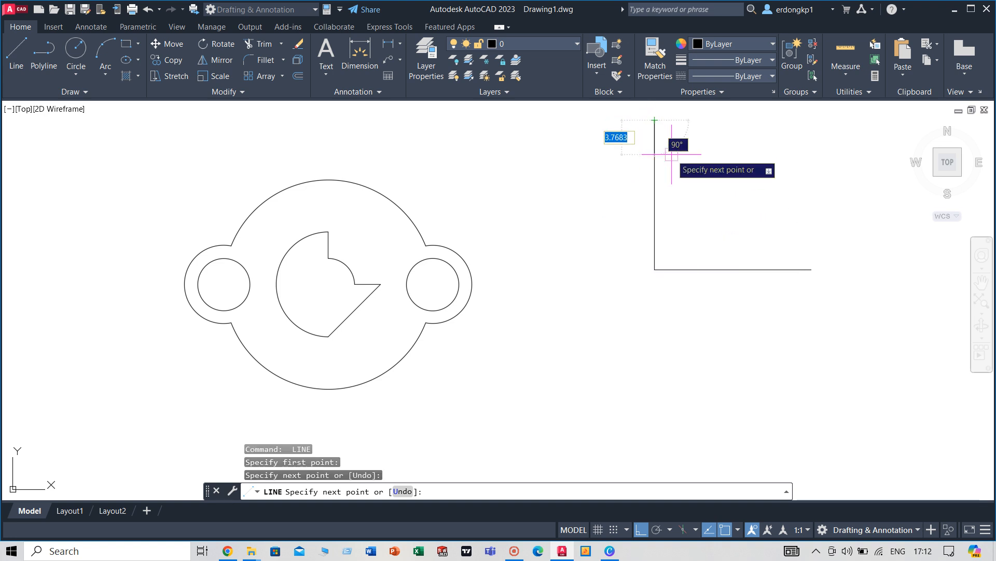
key(Return)
Rotate the vertical line by 15 degrees about its shared corner with the horizontal line
click(655, 189)
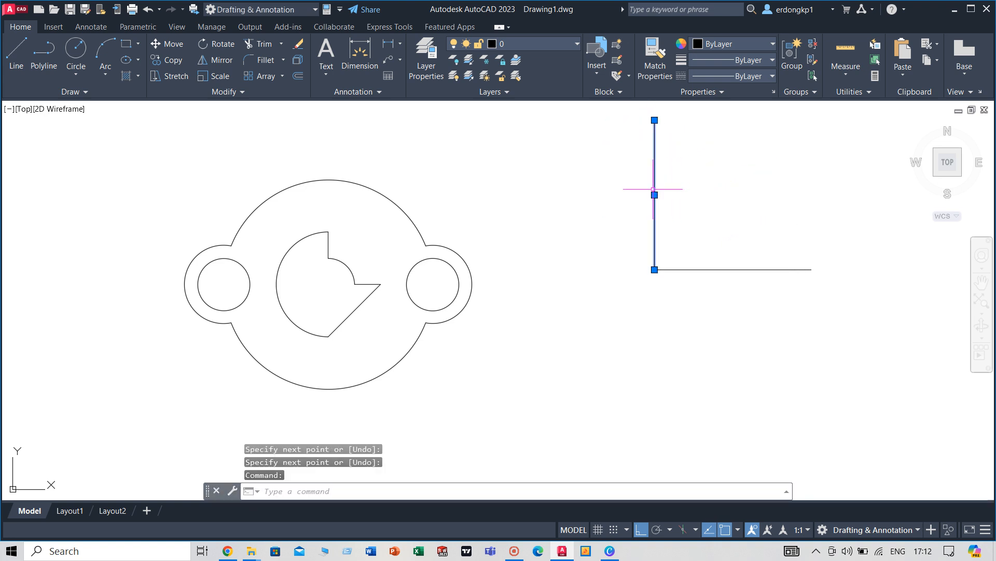
text(RO)
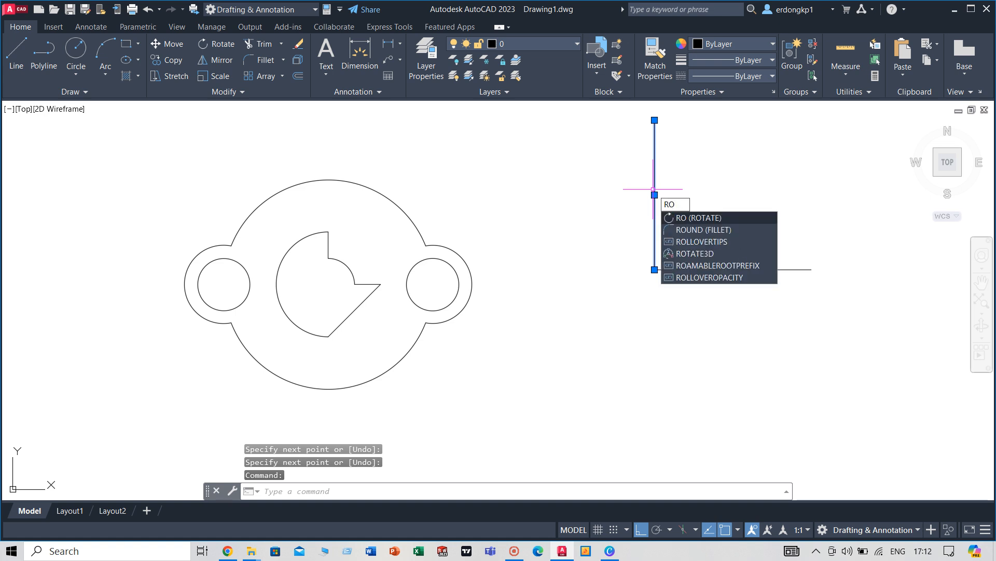
key(Return)
click(655, 269)
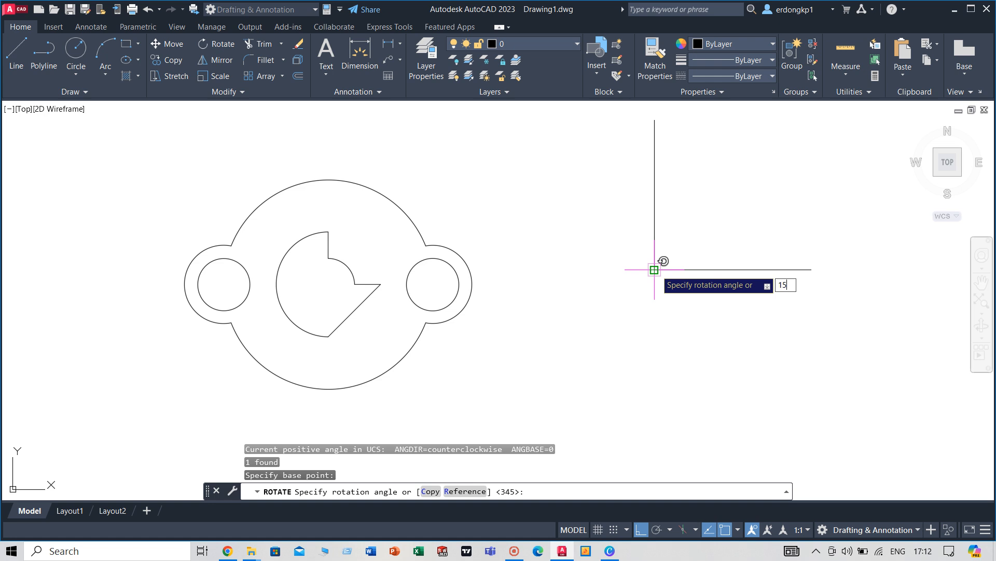
text(15)
key(Return)
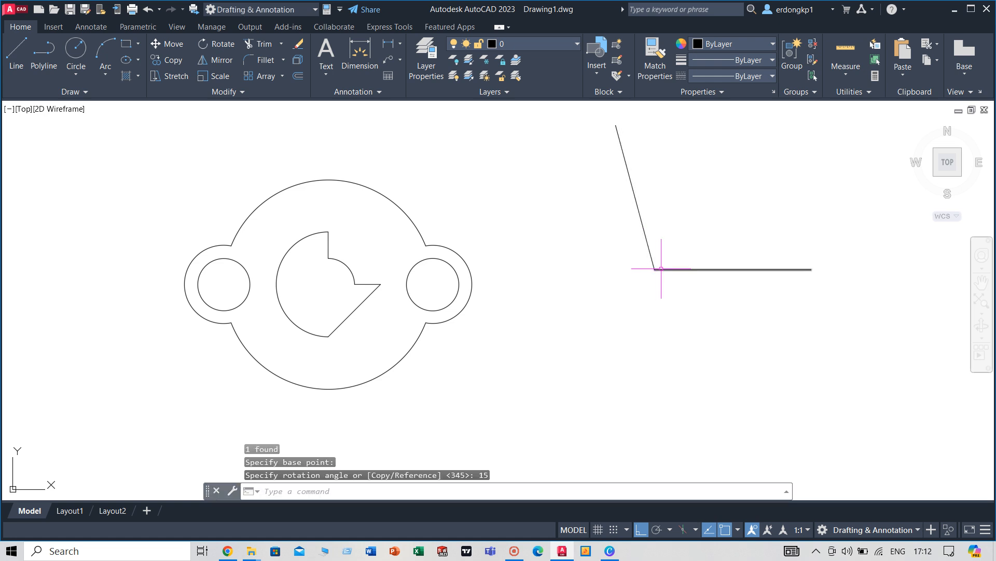
click(697, 269)
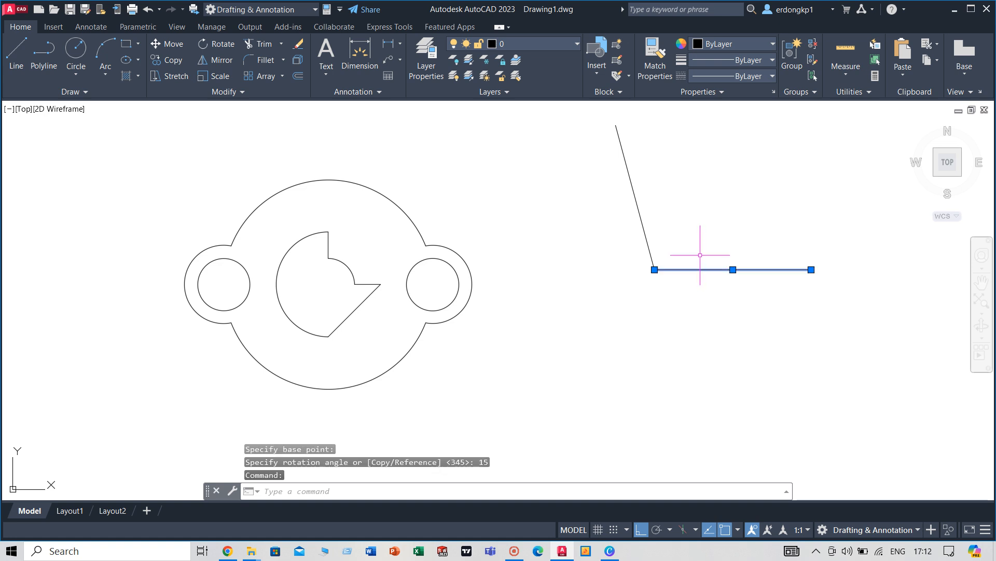
text(ro)
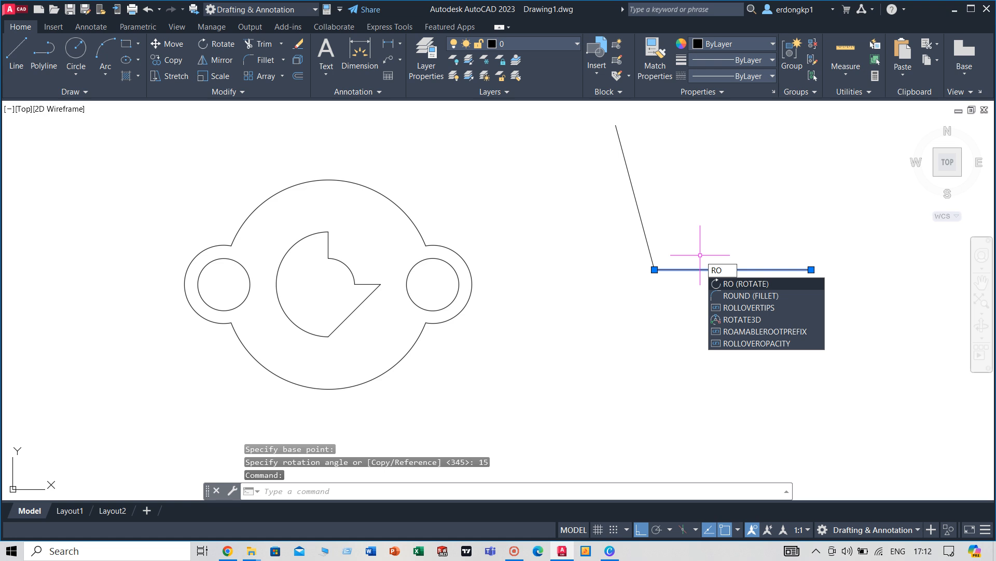
key(Return)
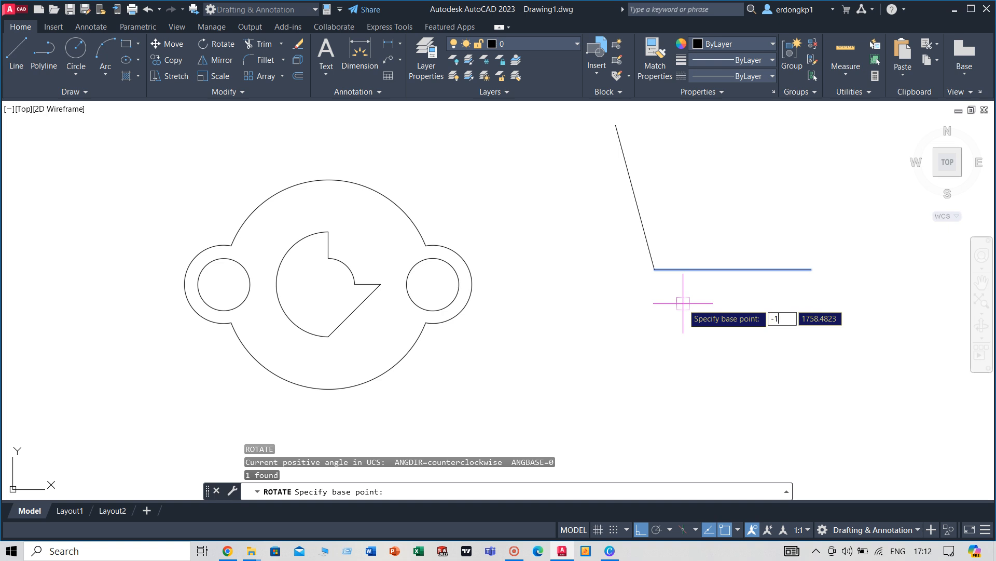
text(-15)
key(Return)
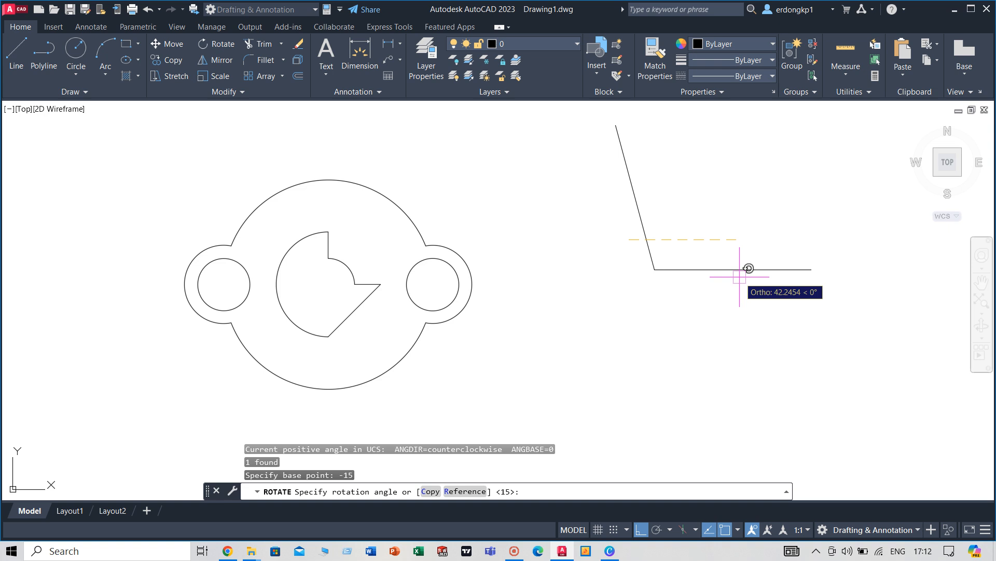
key(Escape)
key(Escape)
Rotate the horizontal line by -15 degrees about its shared corner with the slanted line
click(749, 254)
click(706, 310)
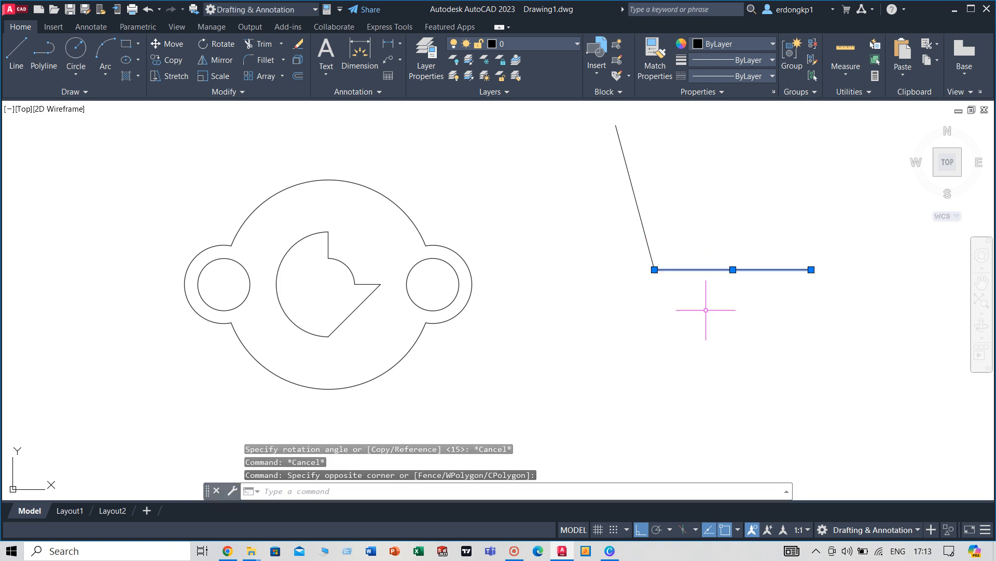
text(ro)
key(Return)
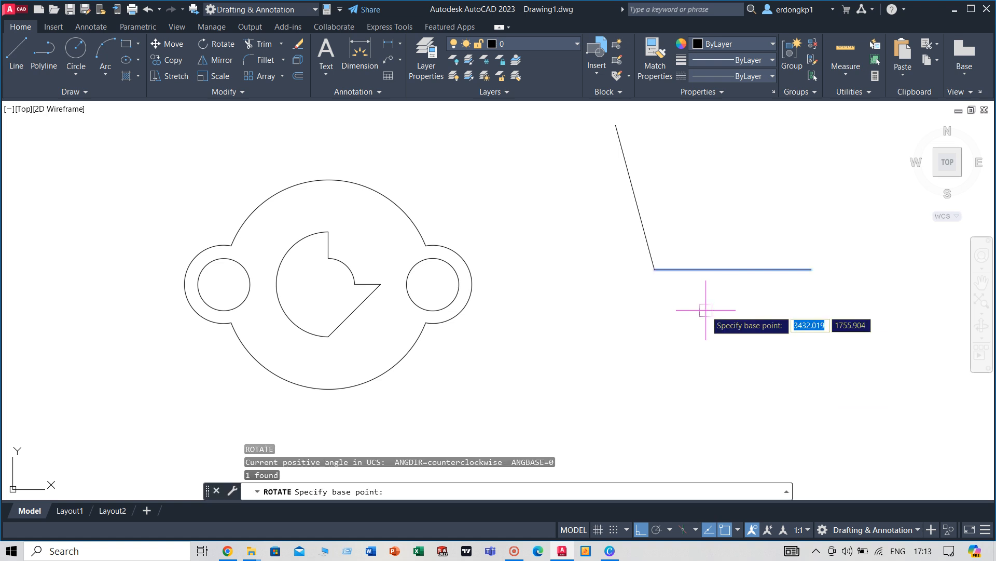
click(655, 269)
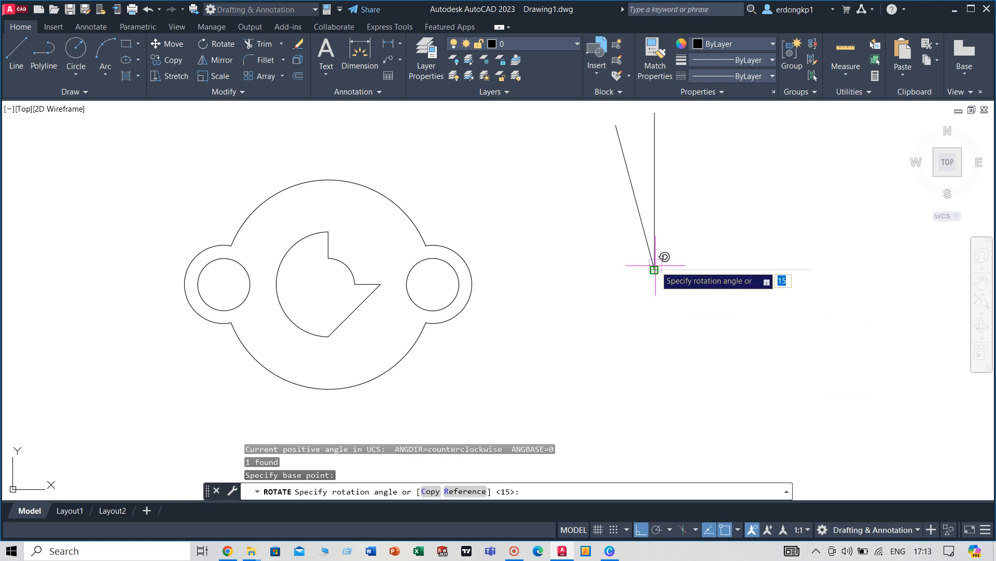
text(-15)
key(Return)
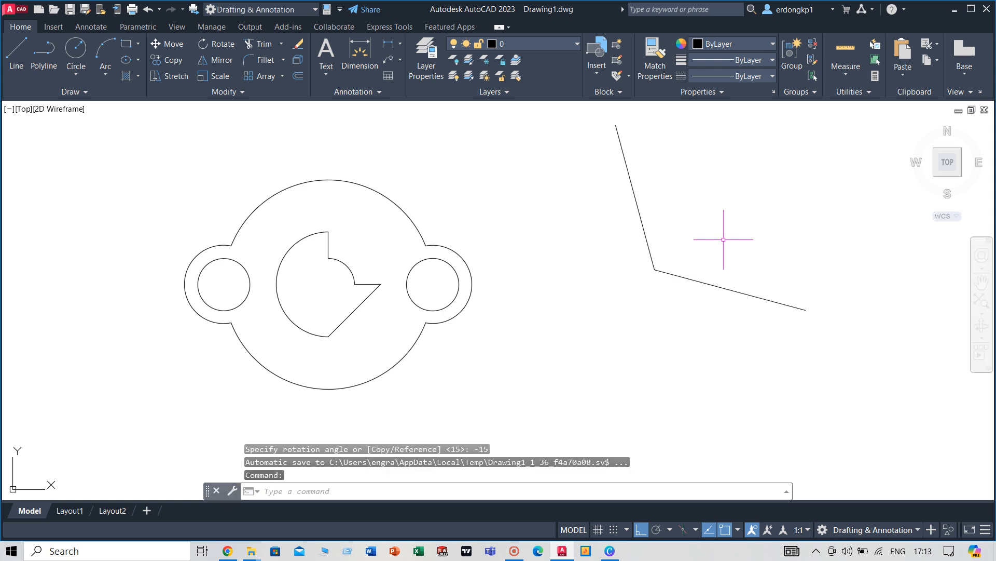
Draw a circle of radius 18 centred on the corner where the two slanted lines meet
text(c)
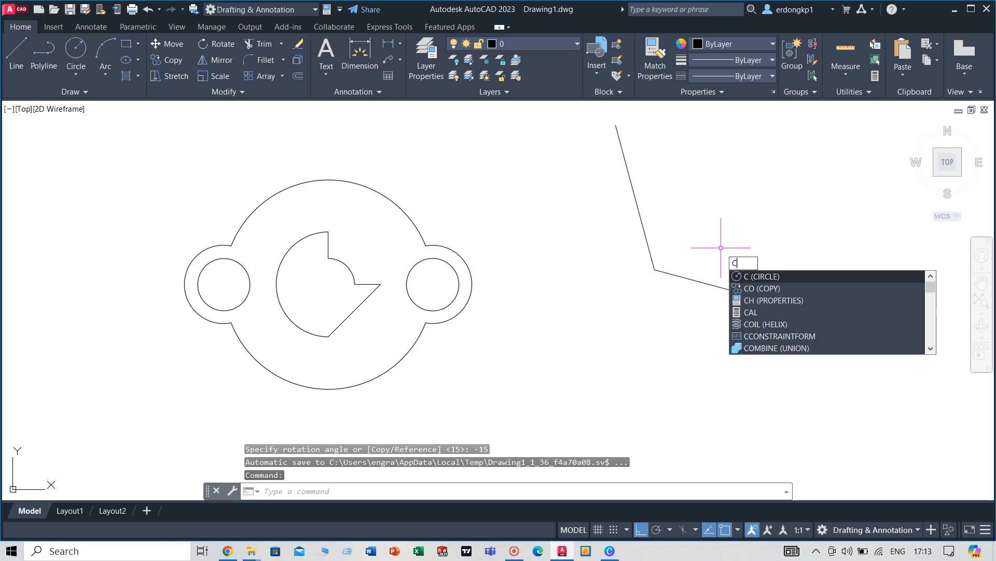
key(Return)
click(655, 270)
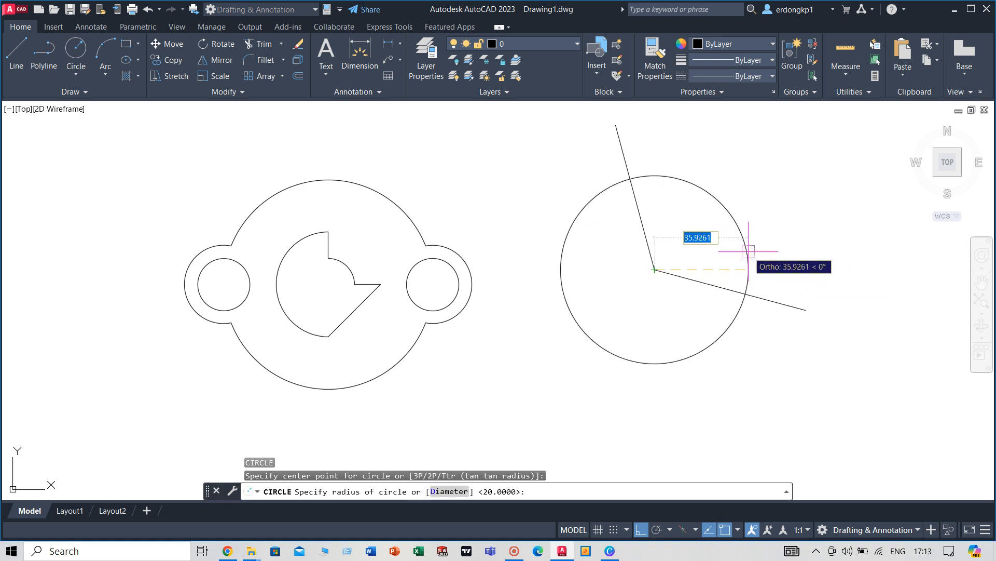
text(18)
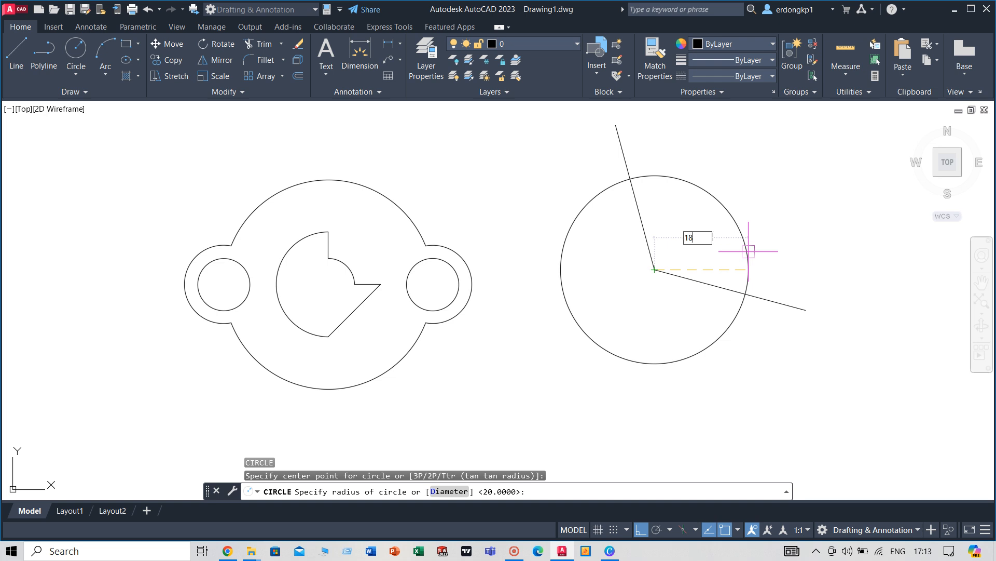
key(Return)
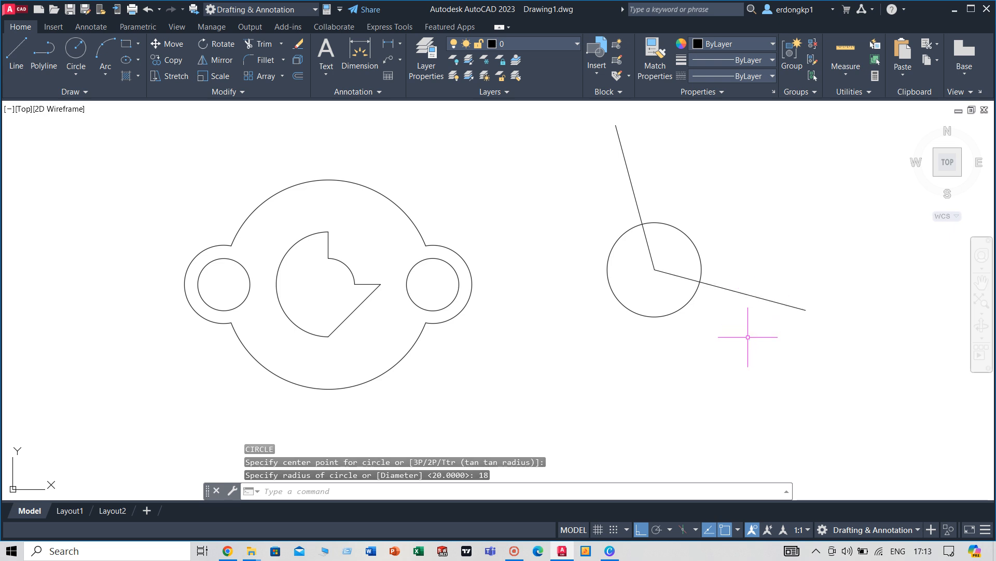
Trim the radius 18 circle's larger arc, keeping only the part between the two slanted lines on the upper right
text(tr)
key(Return)
click(602, 222)
click(678, 353)
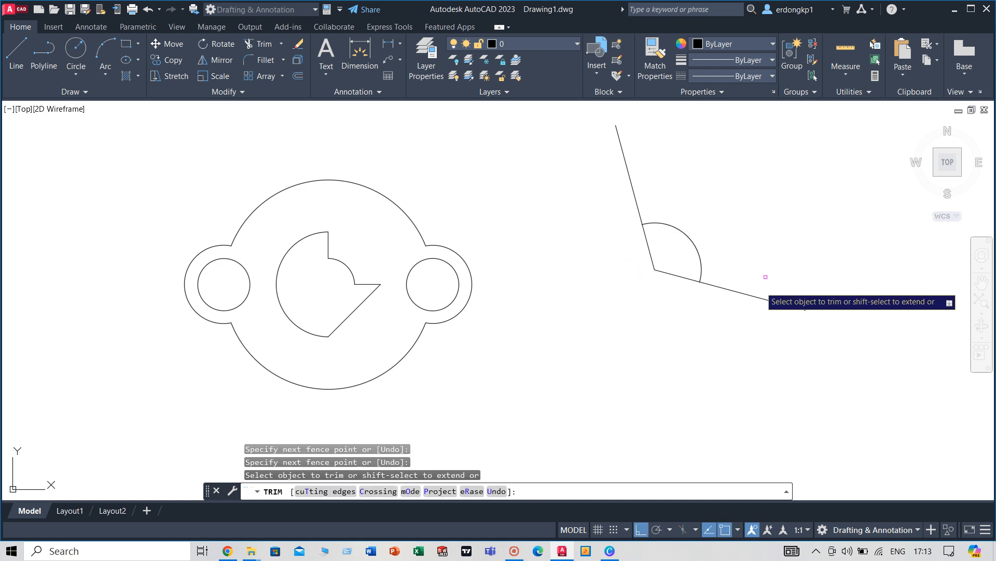
Trim the ends of both slanted lines that extend beyond the radius 18 arc
click(784, 242)
click(753, 323)
click(681, 169)
click(595, 196)
right_click(707, 179)
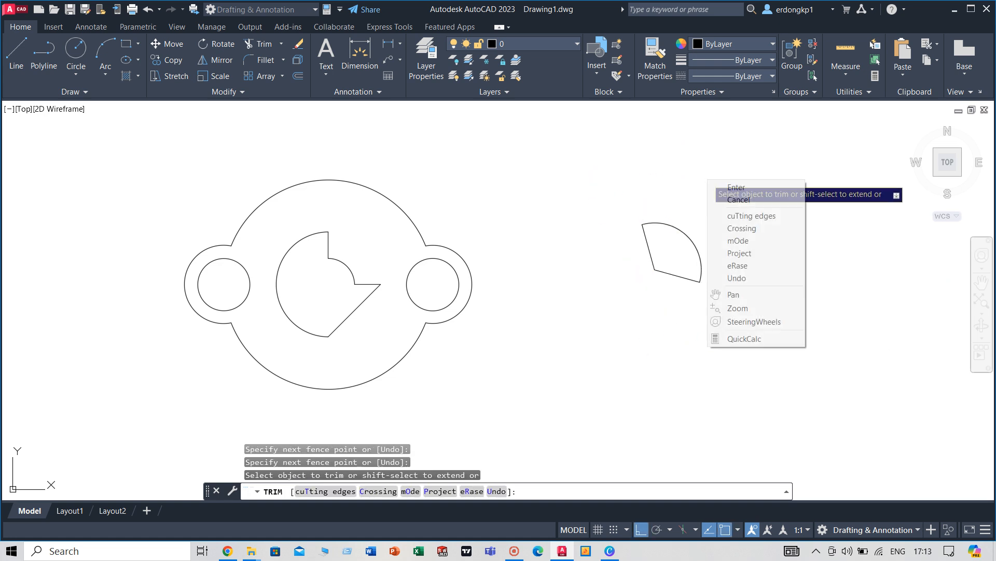
click(737, 188)
click(761, 178)
click(605, 323)
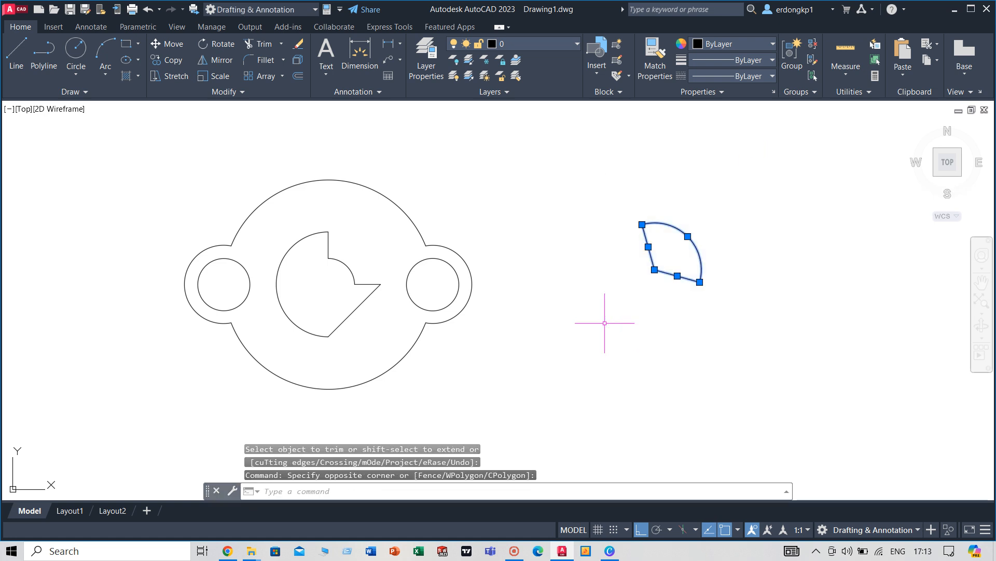
text(M)
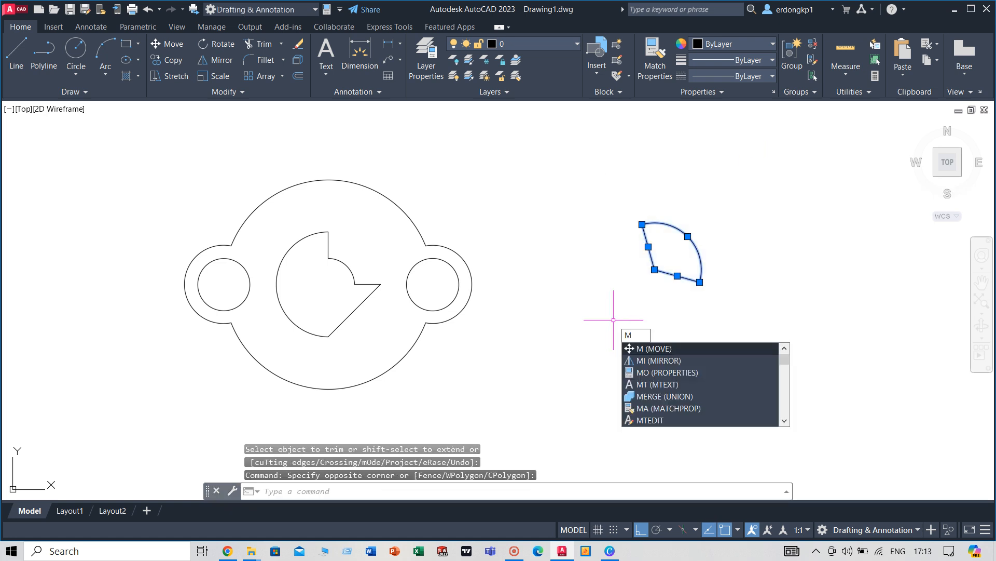
key(Return)
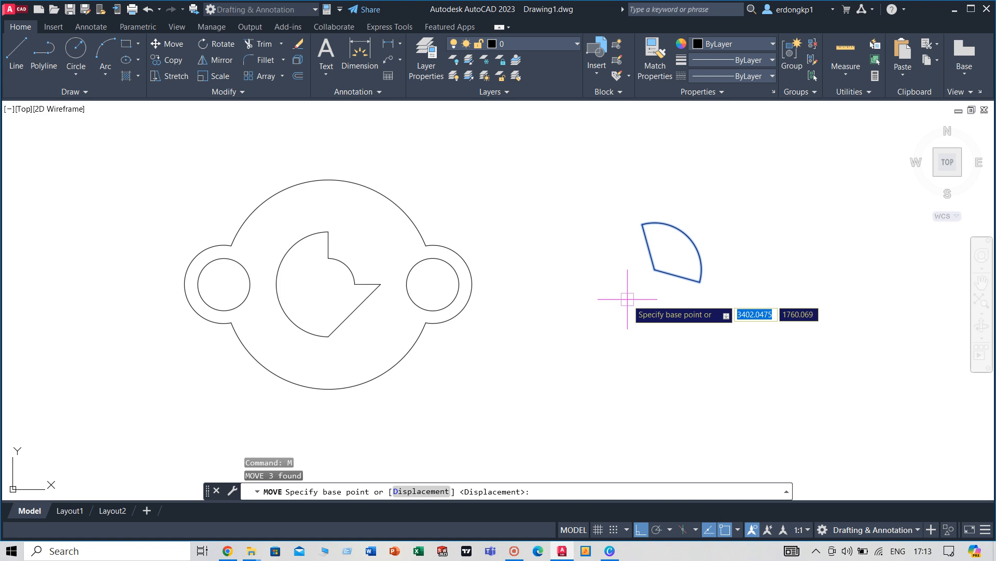
key(Escape)
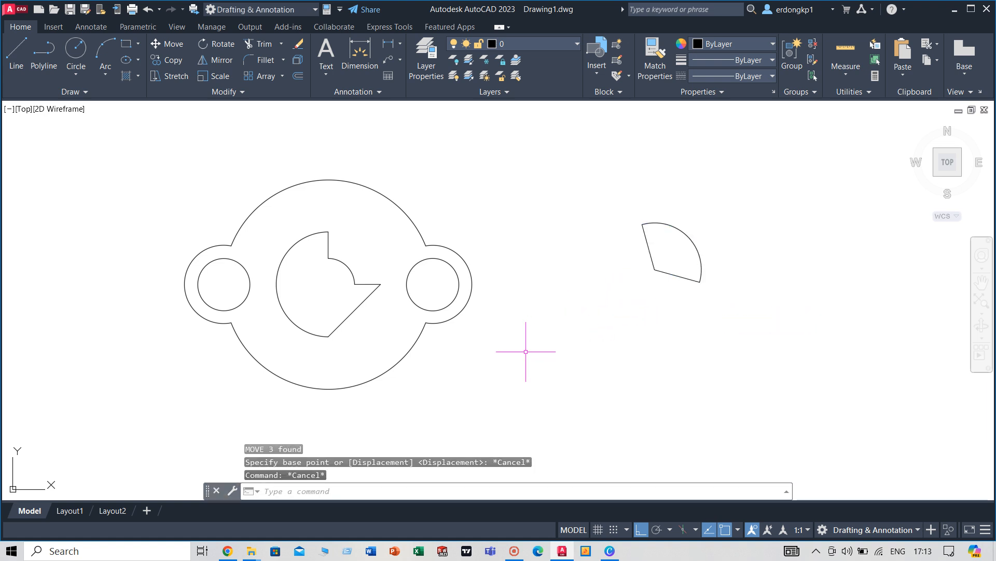
Draw a horizontal line 10 long to the right from the top end of the central cutout's radius 10 arc
key(Return)
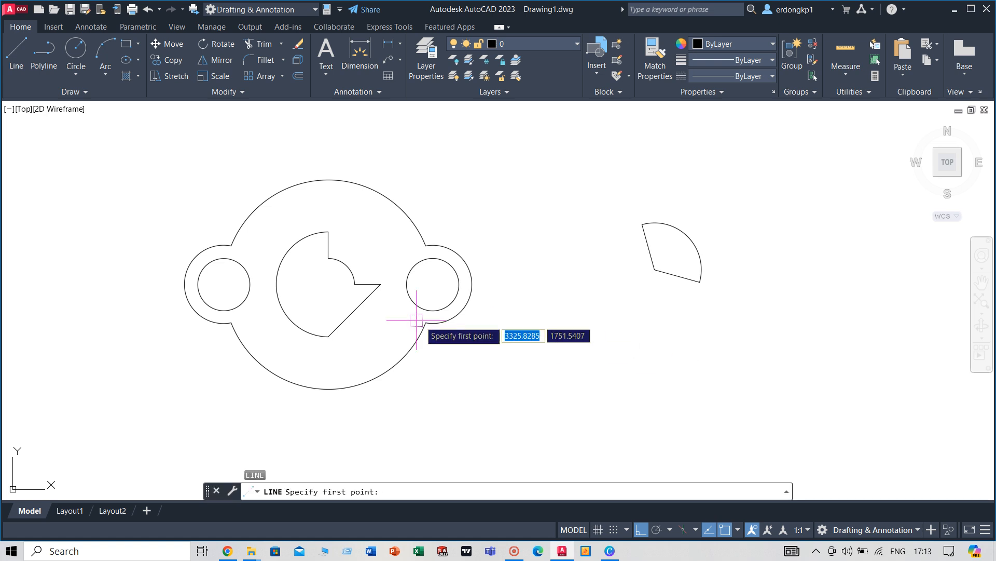
click(328, 258)
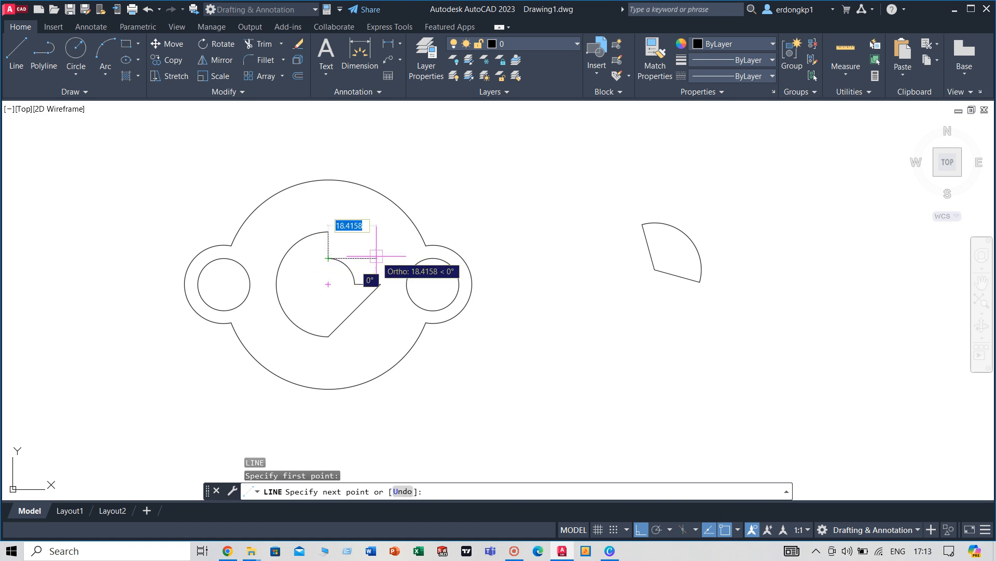
text(10)
key(Return)
key(Escape)
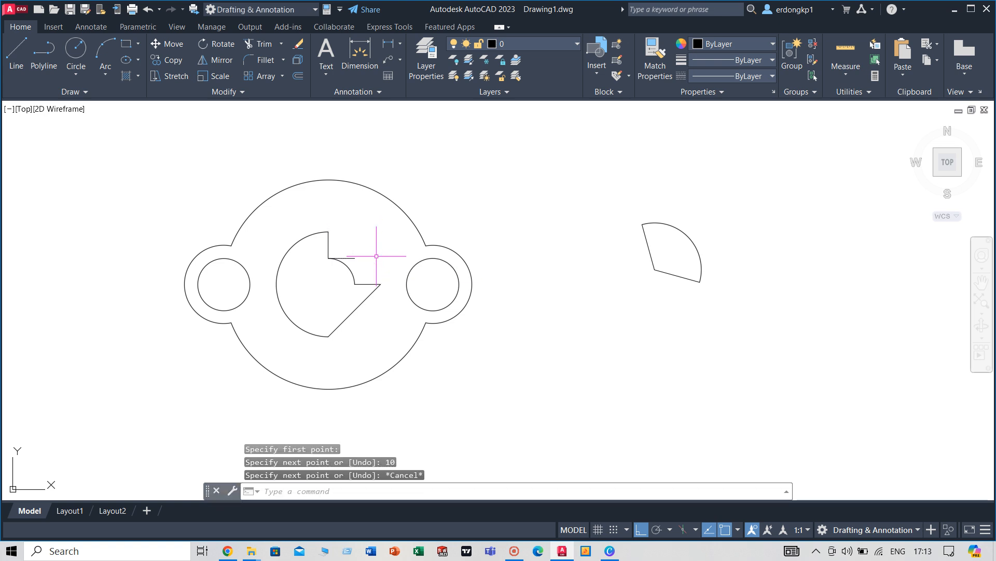
Move the radius 18 sector by its corner onto the free right end of the horizontal line 10 long at the central cutout
click(726, 203)
click(619, 321)
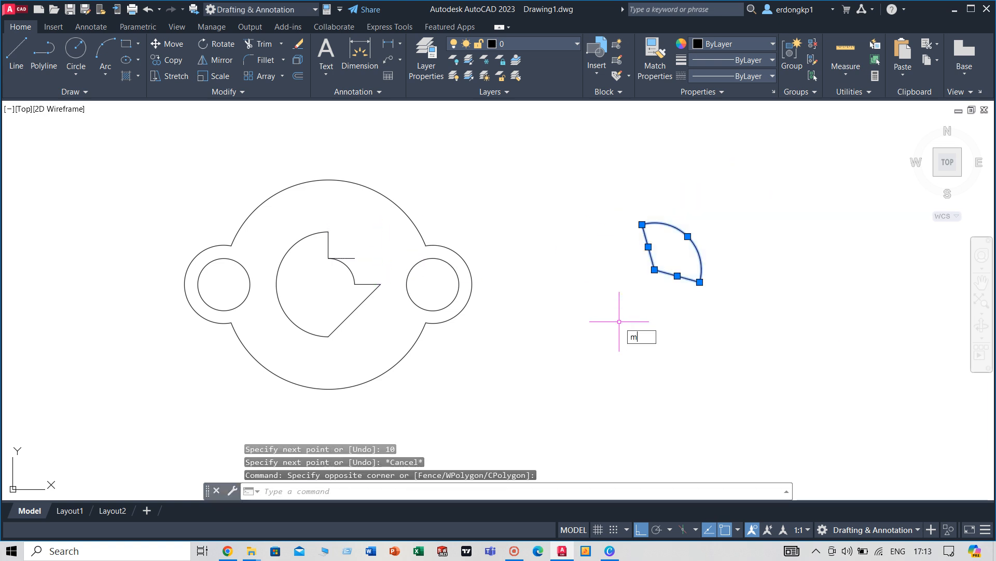
text(m)
key(Return)
click(654, 269)
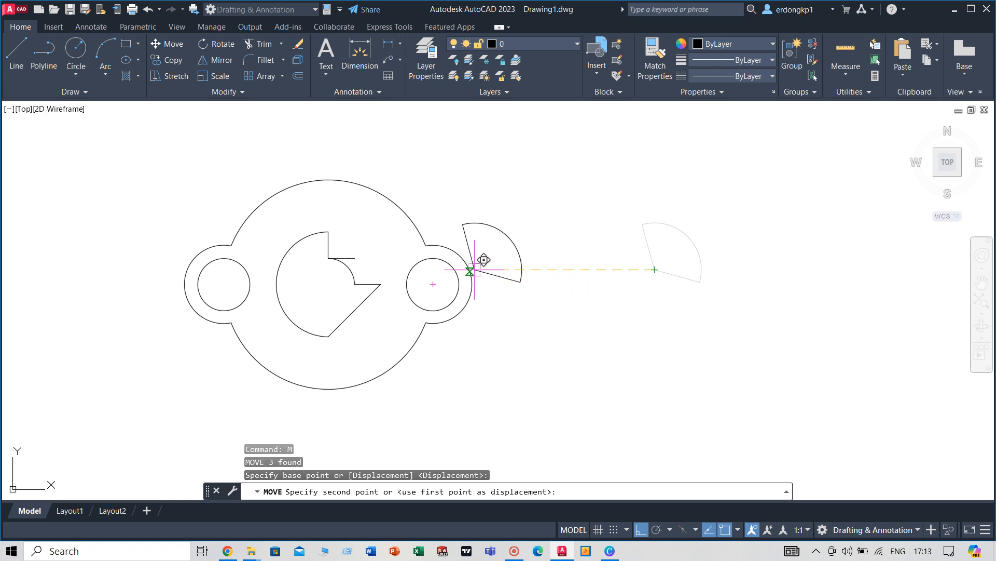
click(355, 258)
Erase the horizontal helper line between the top of the cutout's radius 10 arc and the sector's corner
scroll(336, 250, up, 2)
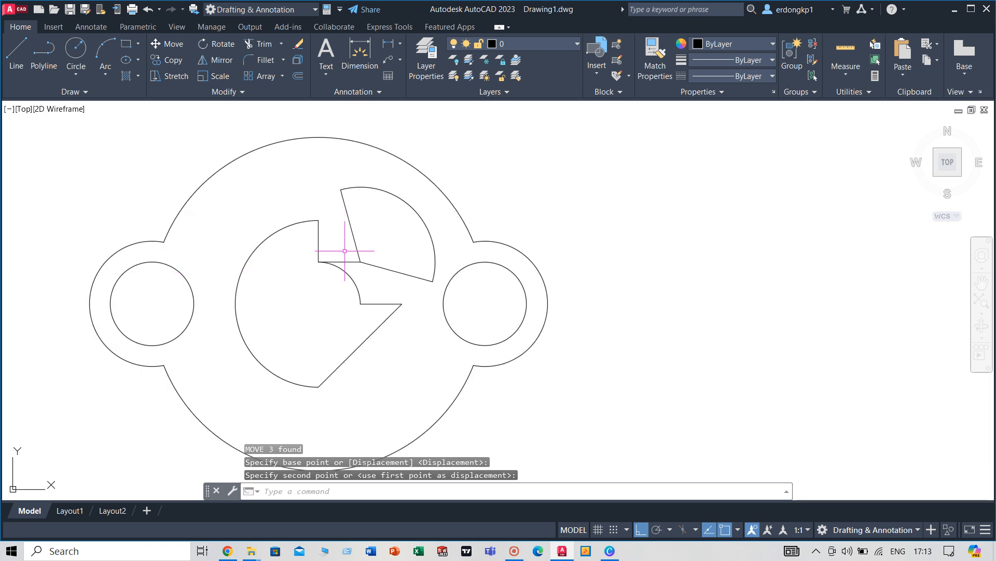
click(349, 262)
key(Delete)
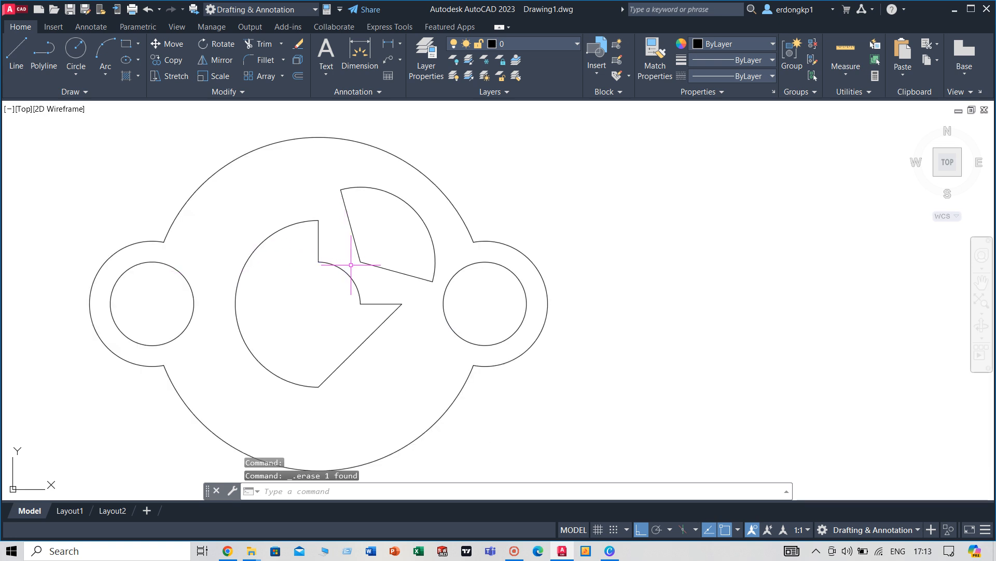
scroll(519, 235, down, 3)
middle_drag(703, 259, 768, 244)
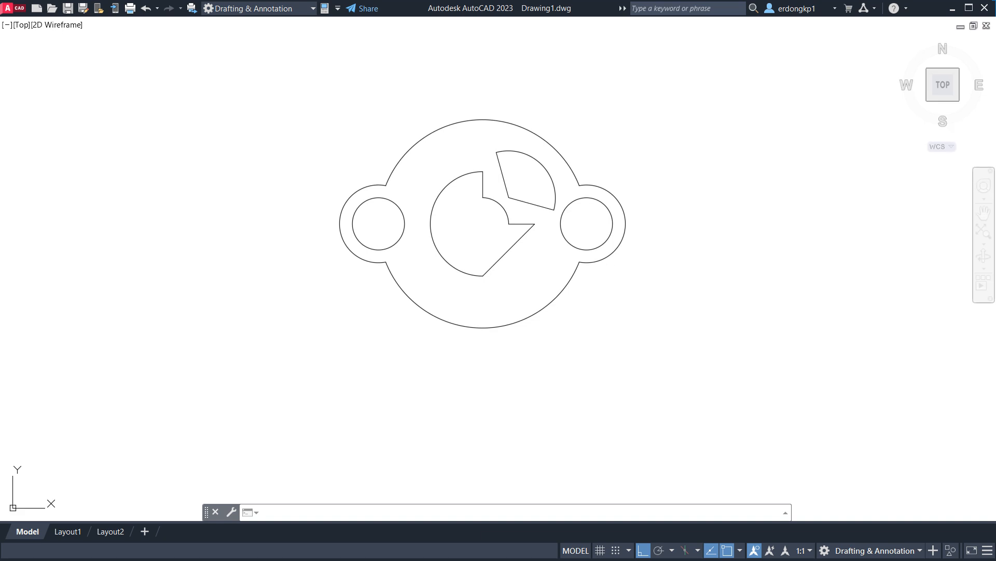
scroll(663, 278, up, 3)
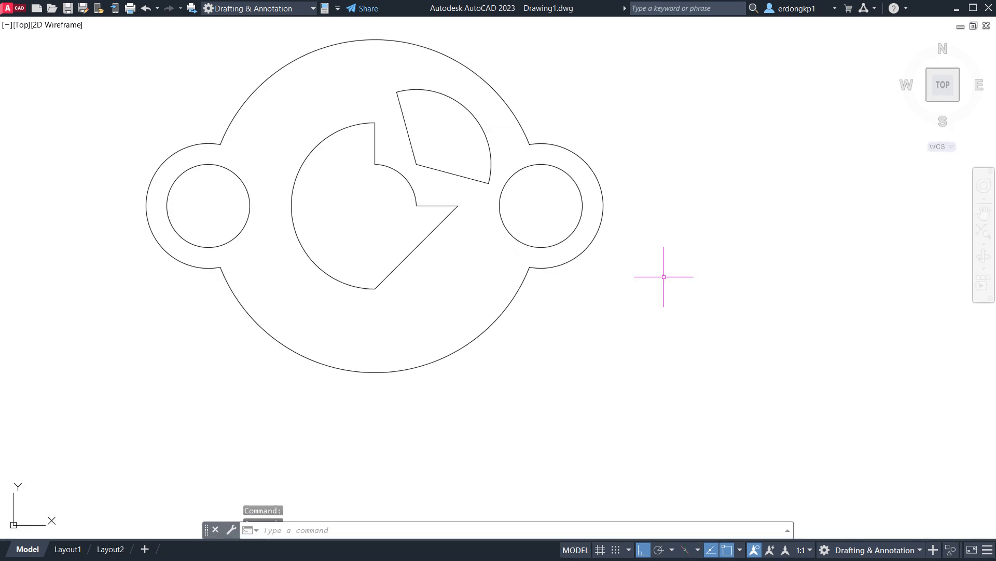
mouse_move(645, 216)
middle_down()
mouse_move(742, 284)
mouse_move(726, 270)
middle_up()
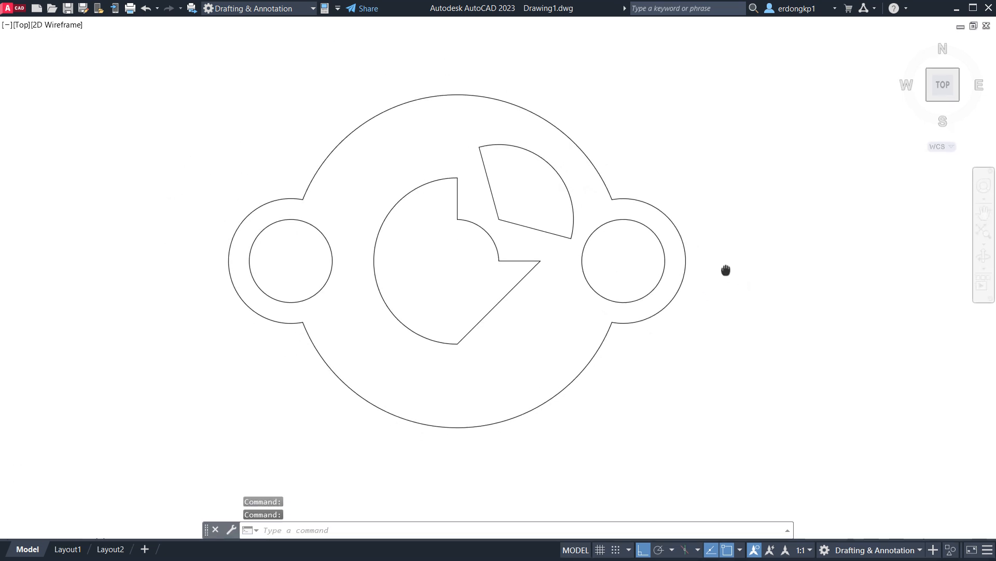